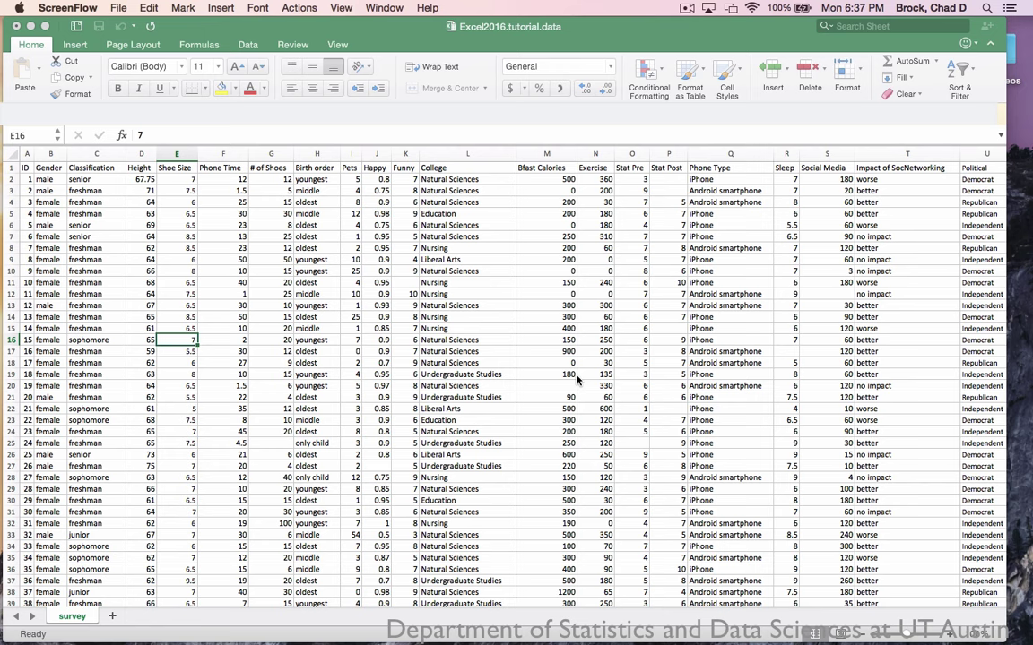
Copy the Classification column from the survey sheet into column A of a new worksheet
{"action": "left_click", "coordinate": [108, 156]}
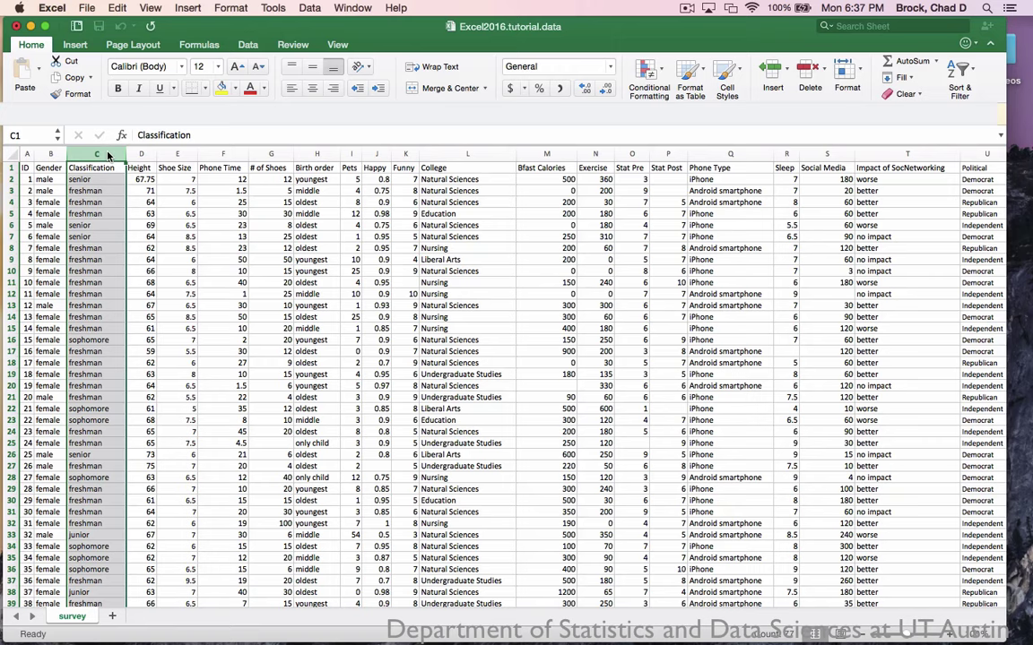
{"action": "key", "text": "super+c"}
{"action": "left_click", "coordinate": [112, 616]}
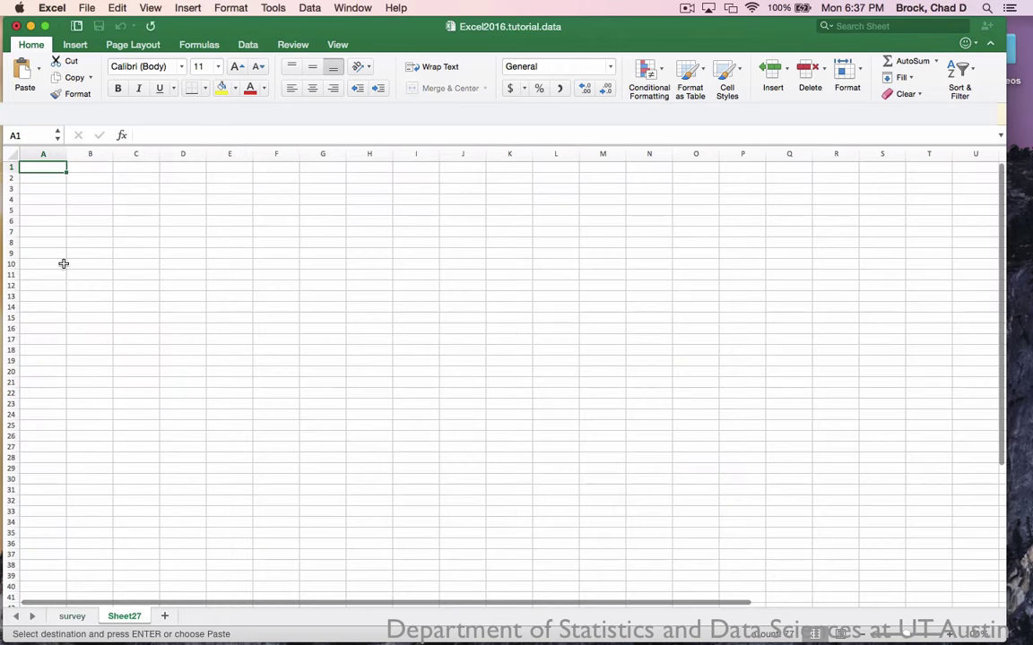
{"action": "key", "text": "super+v"}
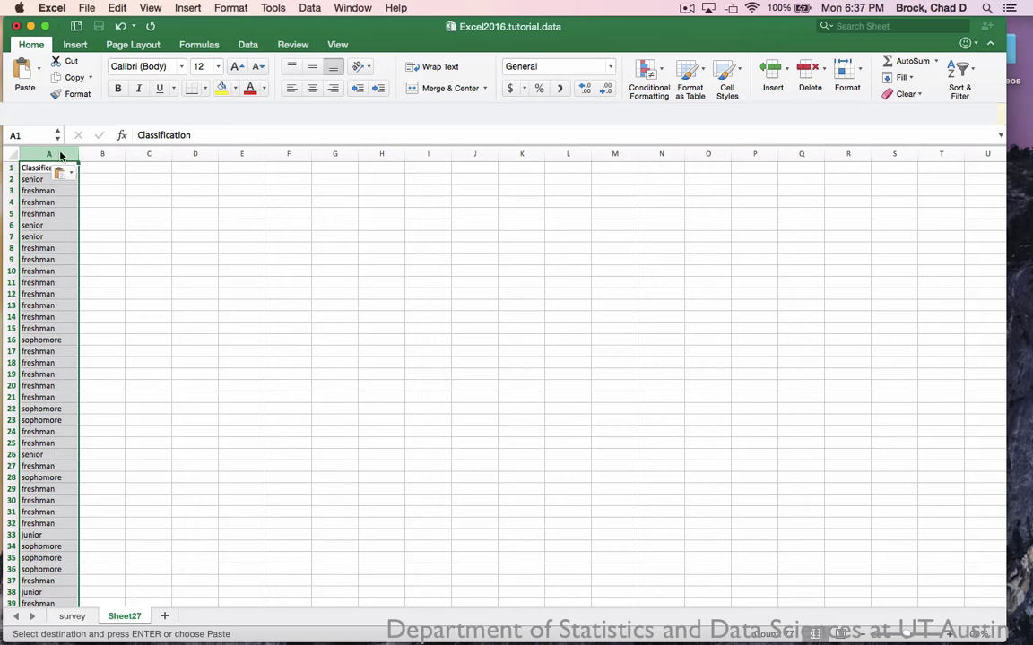
Create a PivotTable from column A, placed on the existing worksheet at columns D:K
{"action": "left_click", "coordinate": [74, 43]}
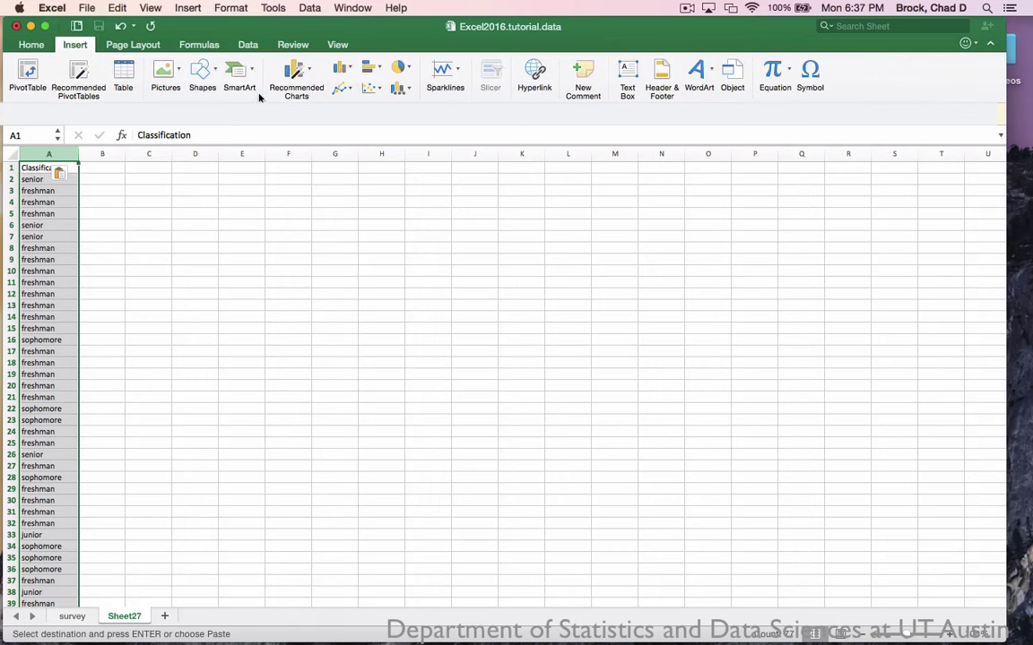
{"action": "left_click", "coordinate": [28, 72]}
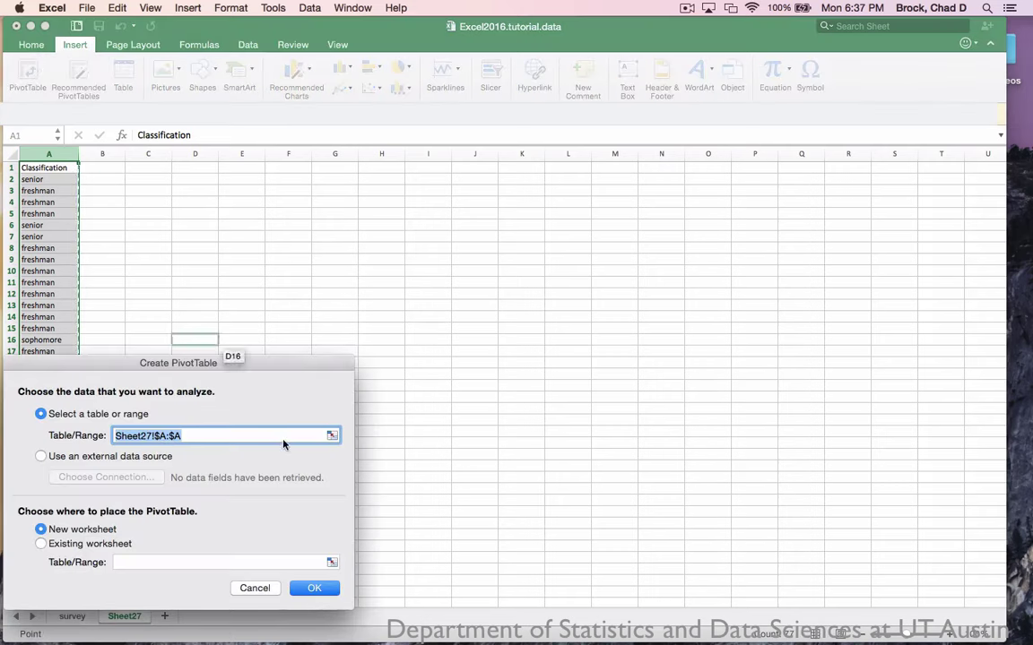
{"action": "left_click", "coordinate": [98, 545]}
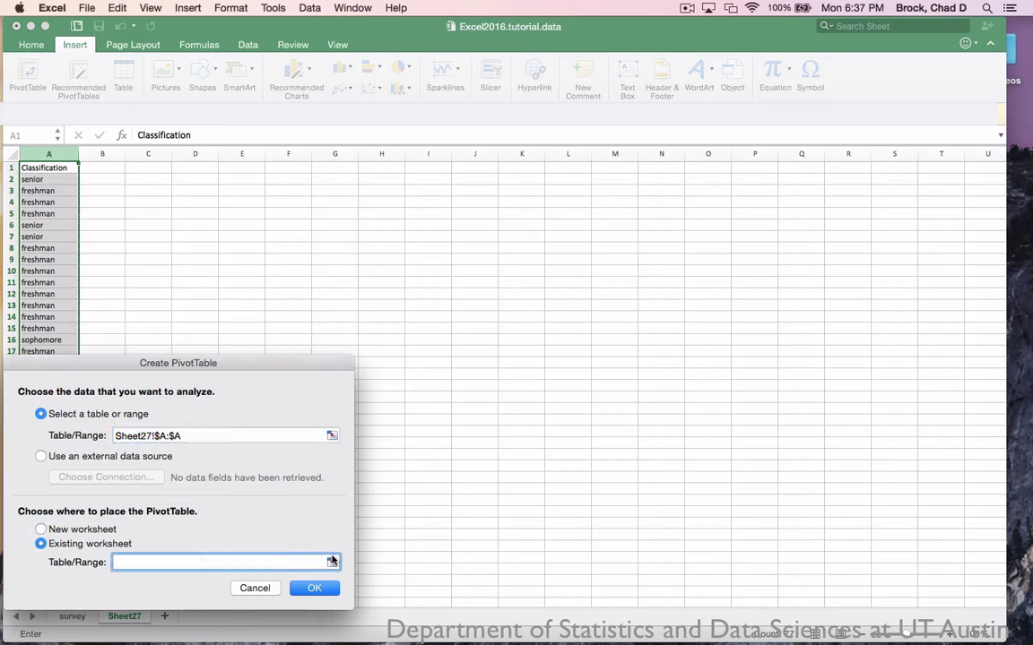
{"action": "left_click", "coordinate": [332, 561]}
{"action": "left_click_drag", "start_coordinate": [199, 155], "coordinate": [521, 164]}
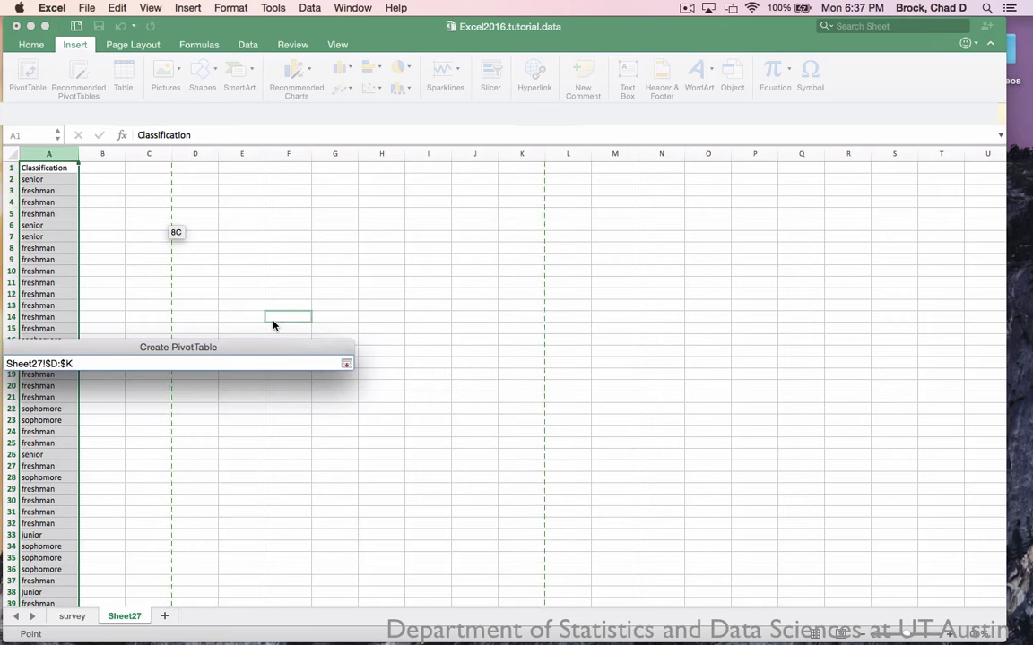
{"action": "left_click", "coordinate": [346, 363]}
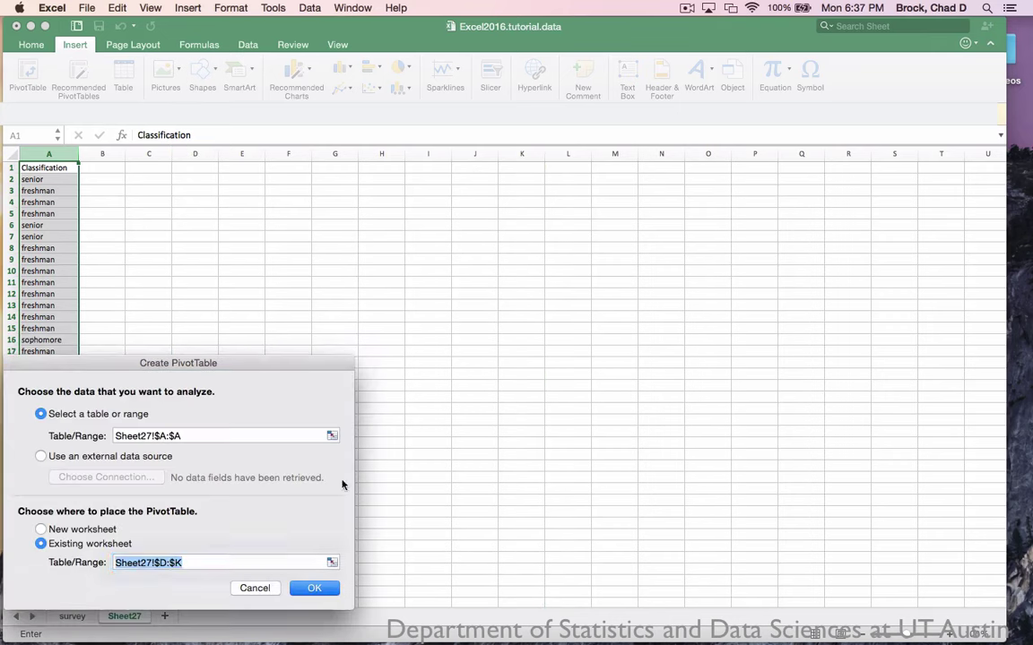
{"action": "left_click", "coordinate": [314, 587]}
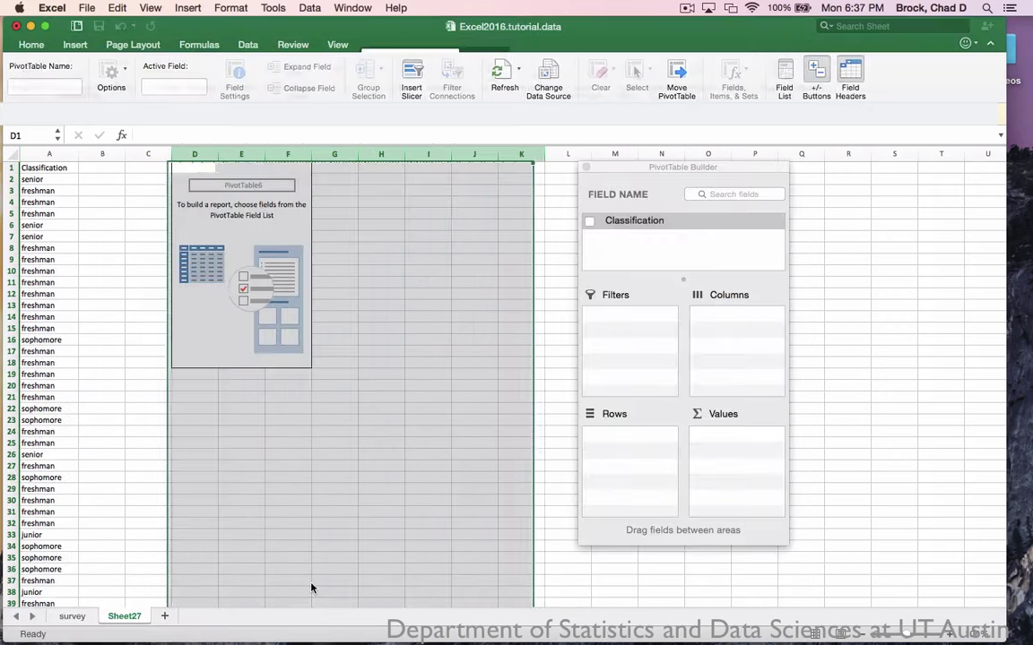
Add Classification to both the PivotTable's Rows and Values areas, then close the PivotTable Builder
{"action": "left_click", "coordinate": [638, 222]}
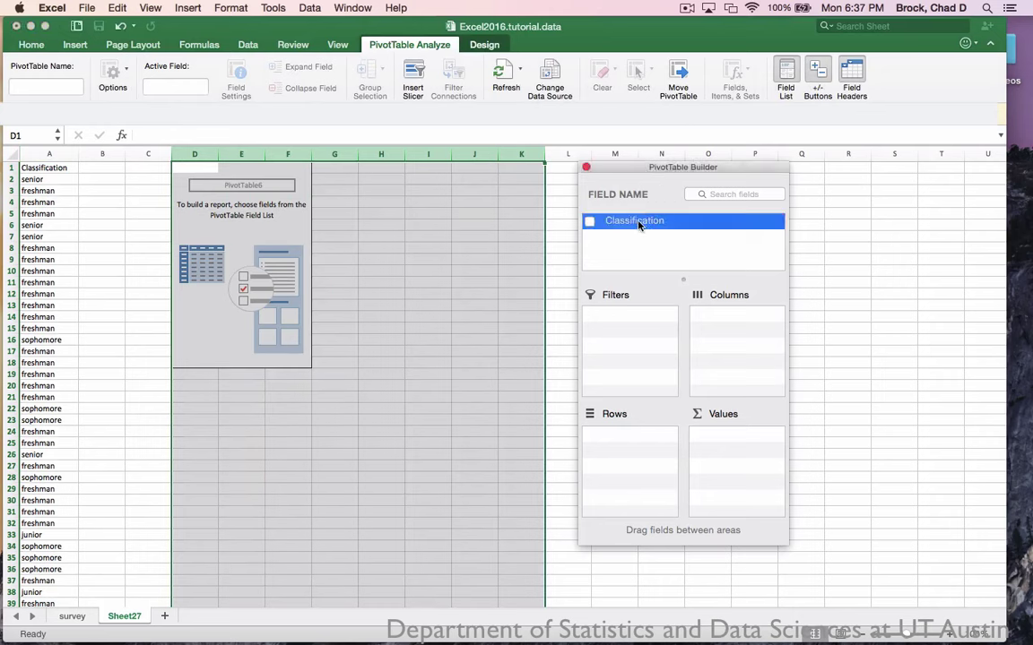
{"action": "left_click_drag", "start_coordinate": [639, 224], "coordinate": [628, 462]}
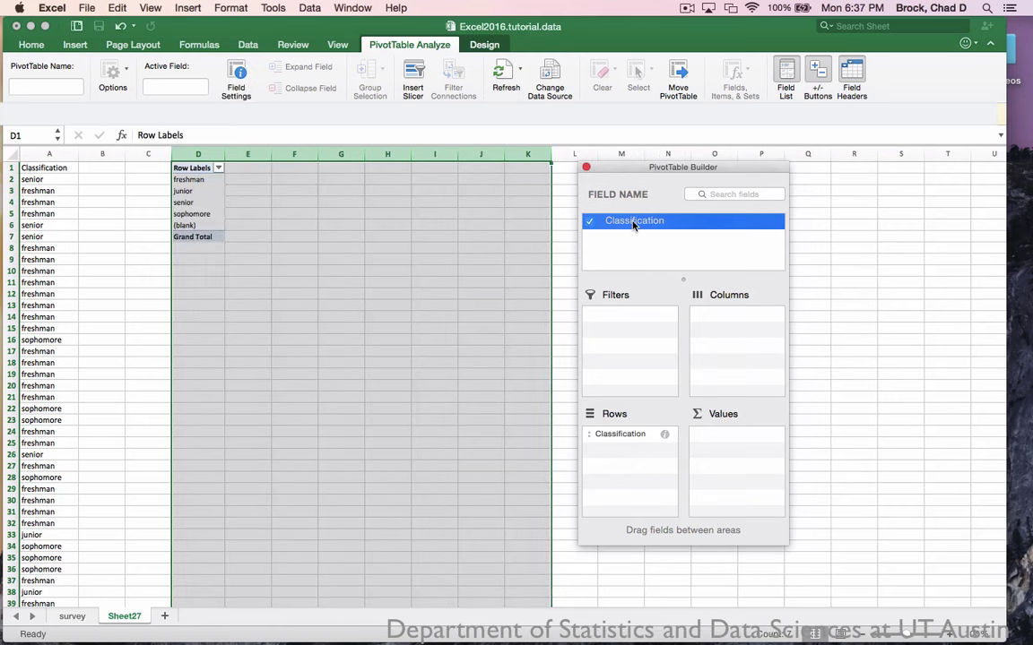
{"action": "left_click_drag", "start_coordinate": [633, 224], "coordinate": [738, 462]}
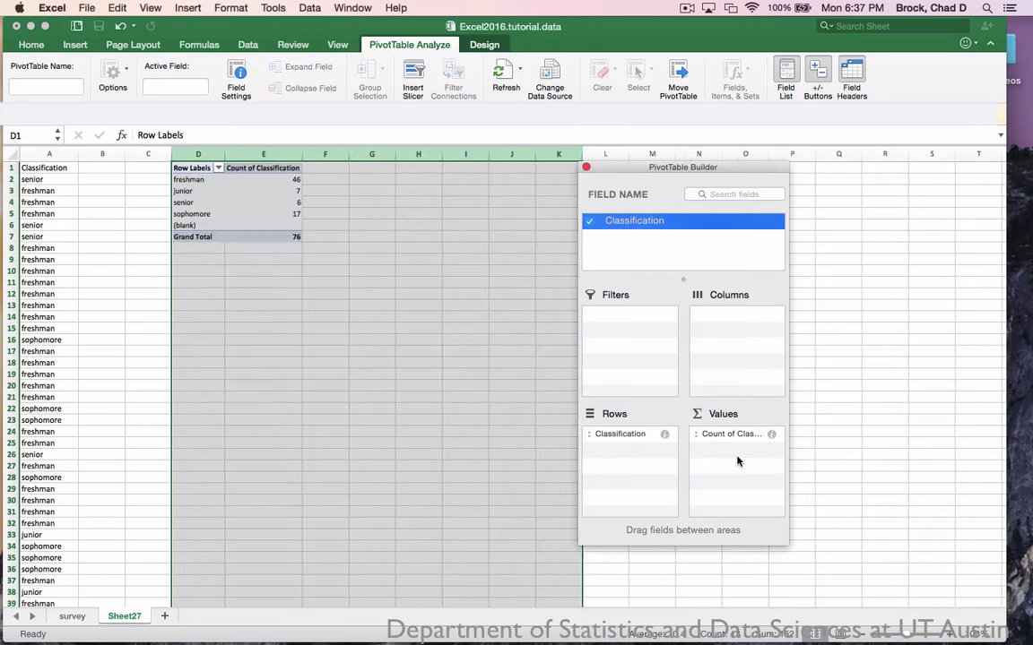
{"action": "left_click", "coordinate": [587, 167]}
{"action": "left_click", "coordinate": [339, 226]}
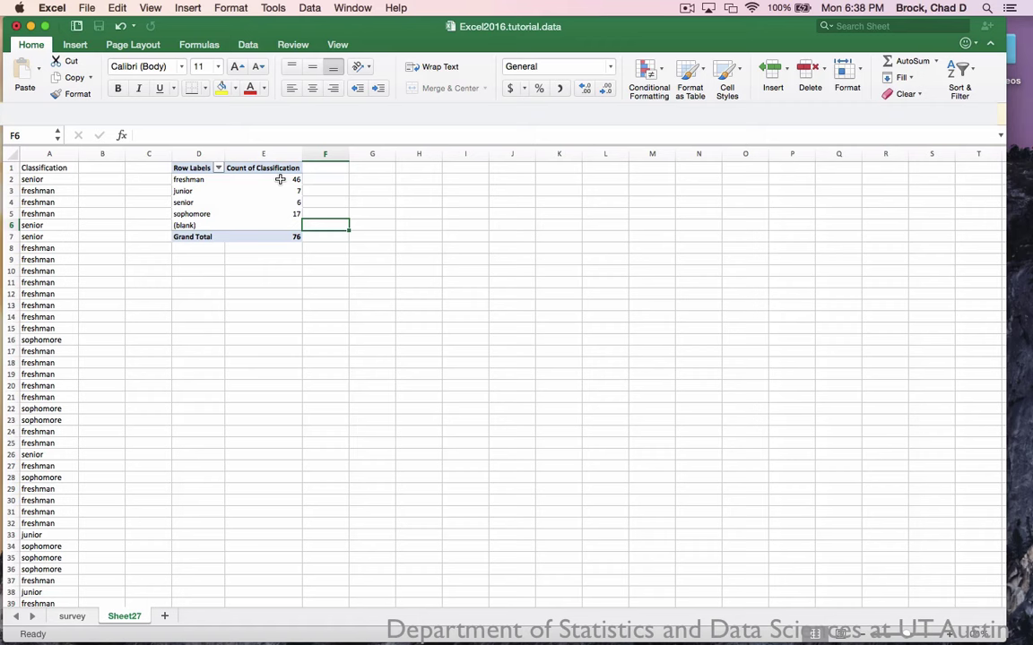
{"action": "left_click", "coordinate": [265, 272]}
{"action": "left_click", "coordinate": [180, 274]}
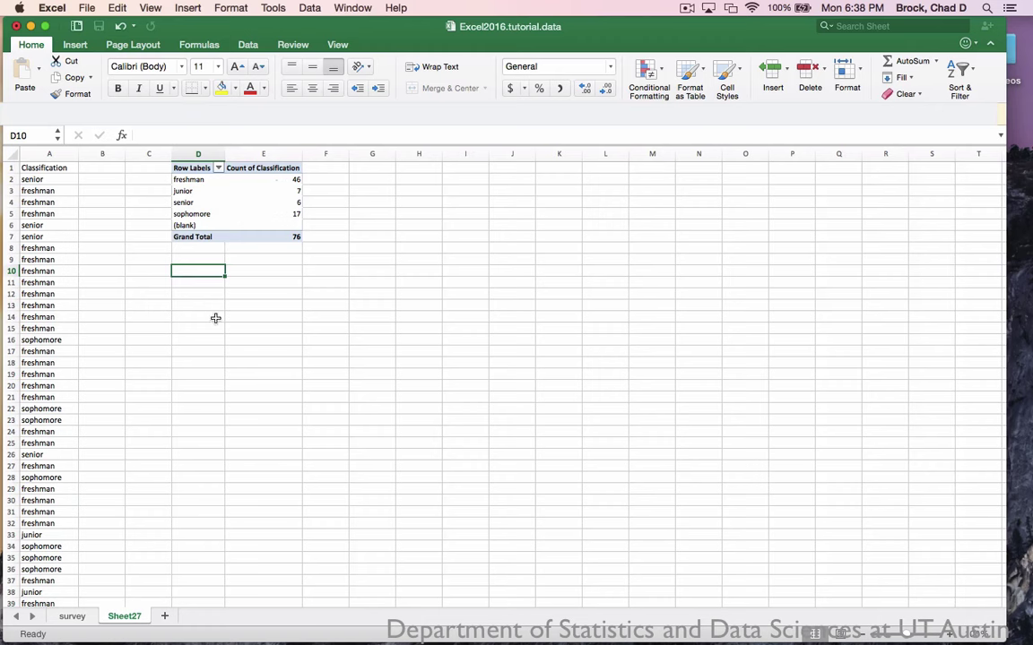
{"action": "left_click", "coordinate": [243, 294]}
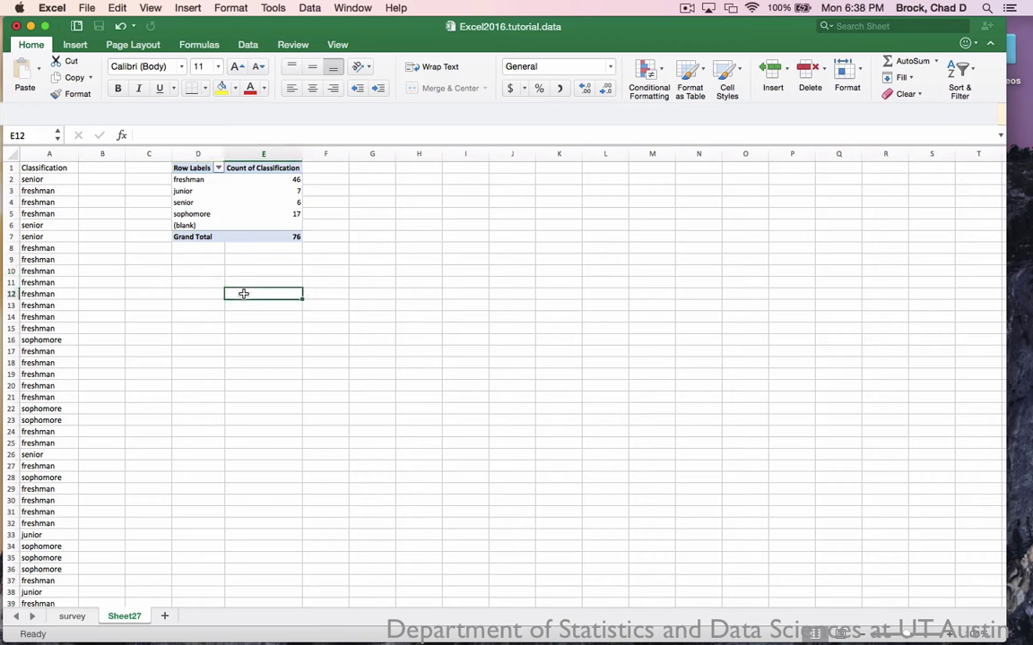
Enter the headings Observed in G2, Expected in J2 and Chi Square in G10
{"action": "left_click", "coordinate": [383, 181]}
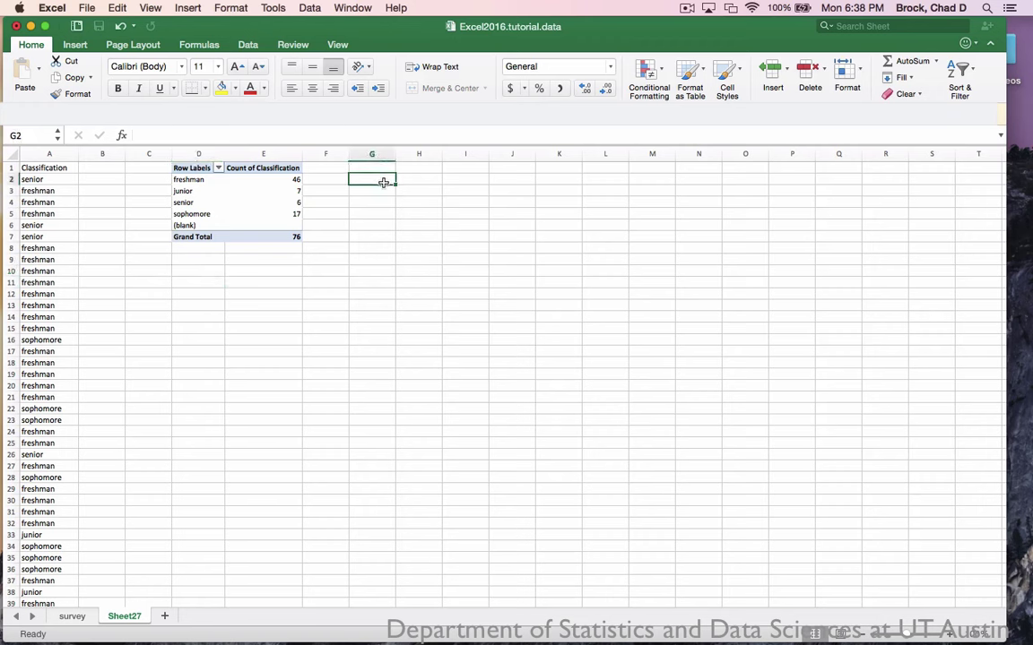
{"action": "type", "text": "Observed"}
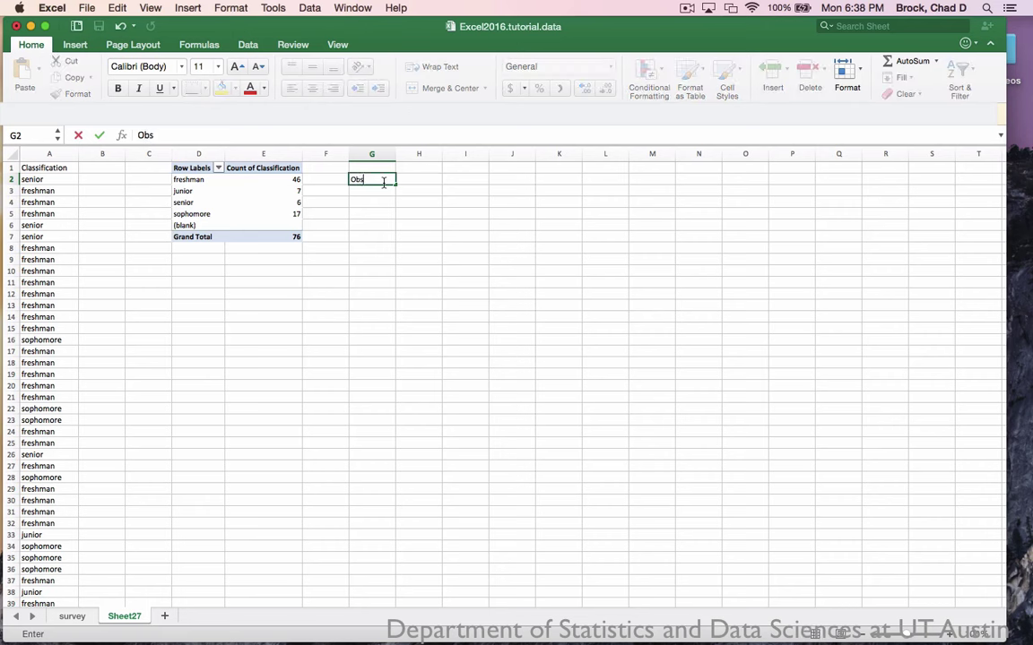
{"action": "left_click", "coordinate": [517, 179]}
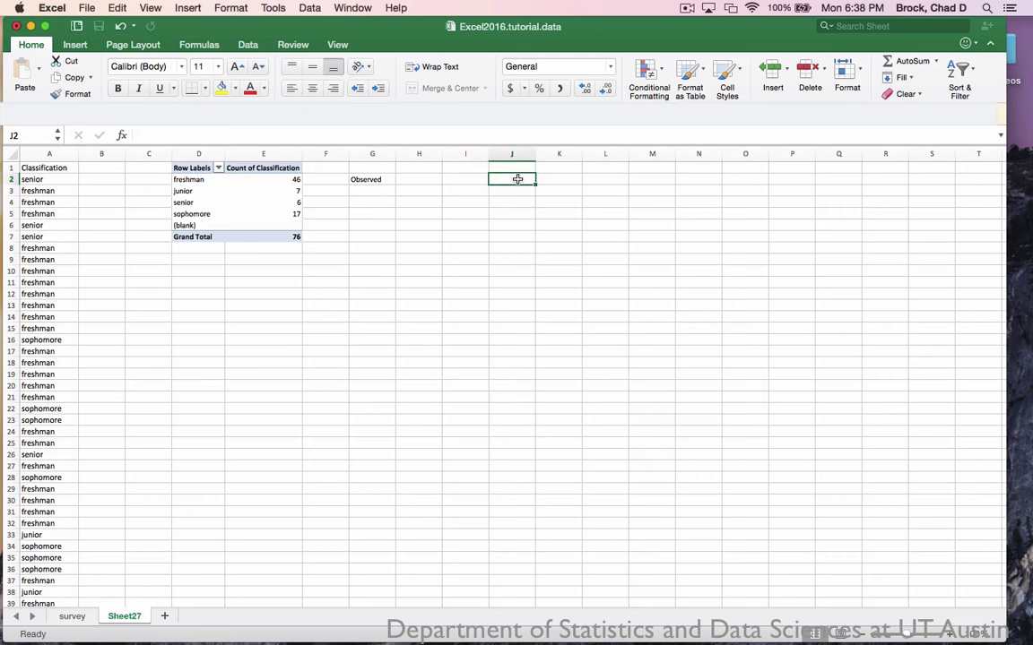
{"action": "type", "text": "Expected"}
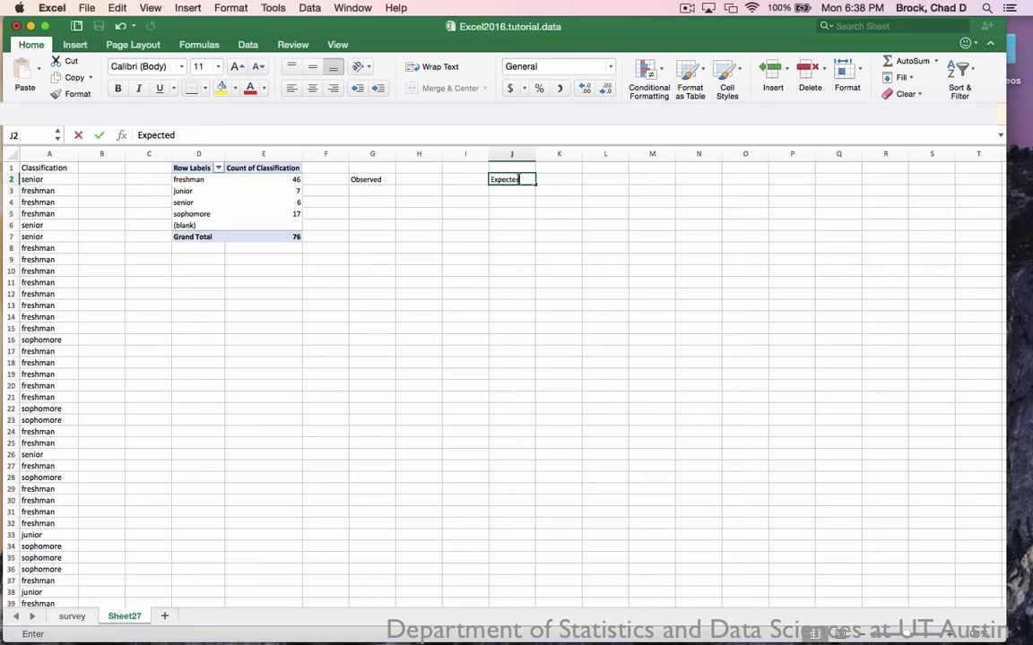
{"action": "left_click", "coordinate": [369, 270]}
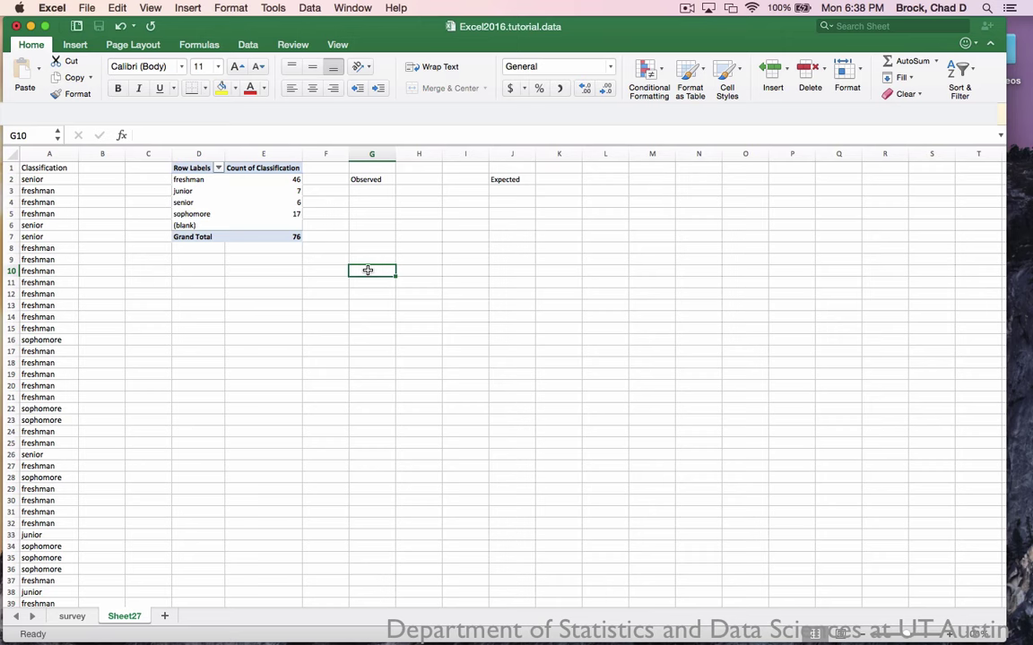
{"action": "type", "text": "Chi Squa"}
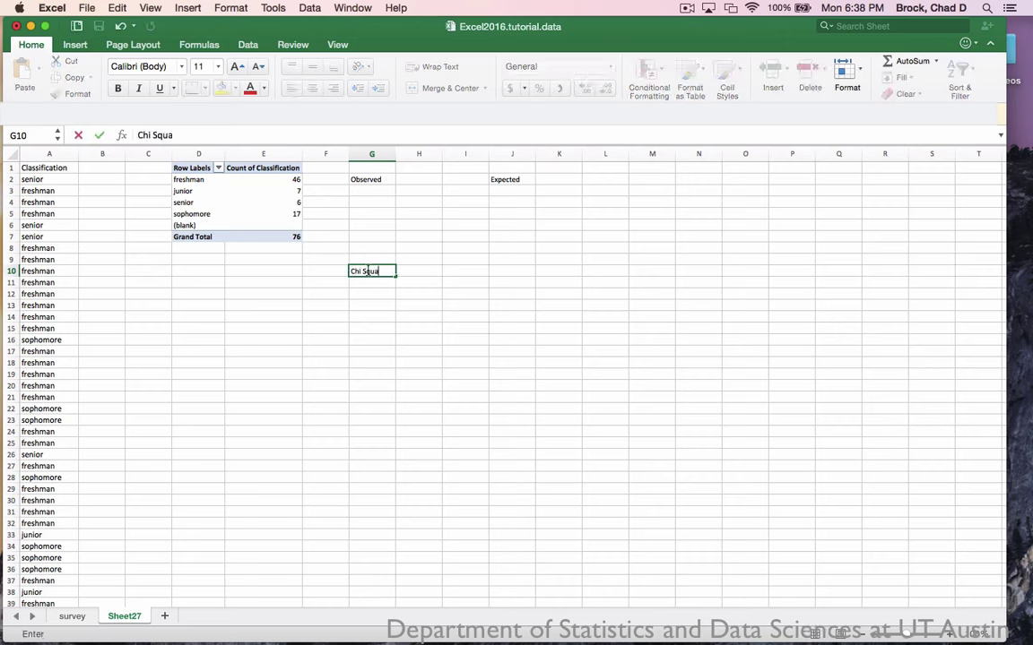
{"action": "type", "text": "re"}
{"action": "left_click", "coordinate": [386, 307]}
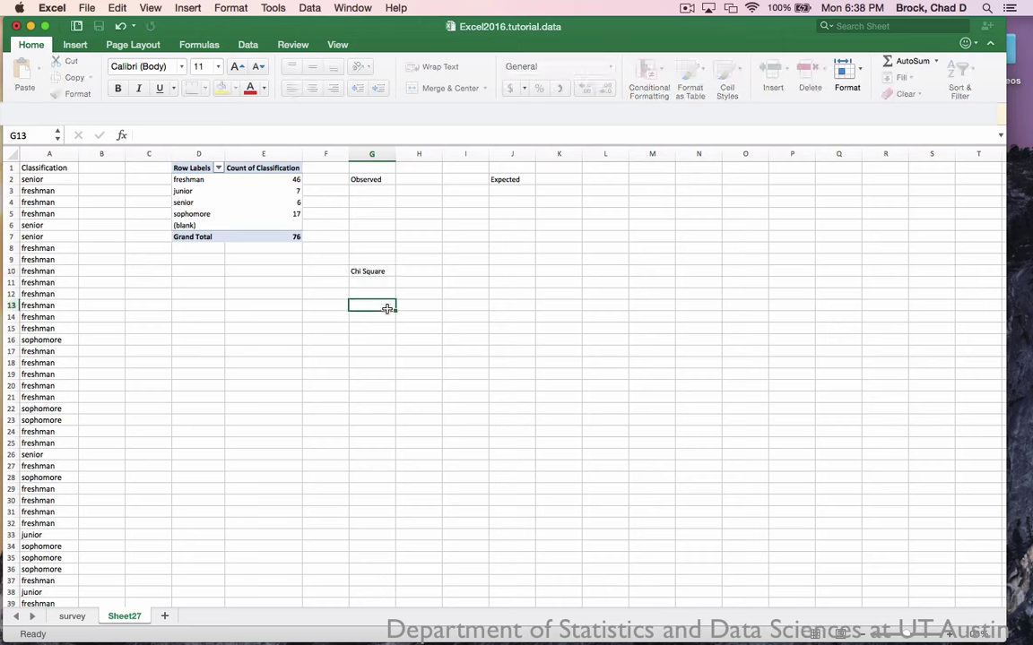
Copy the four class labels from D2:D5 under the Observed heading at G3 and the Expected heading at J3
{"action": "left_click_drag", "start_coordinate": [190, 180], "coordinate": [194, 211]}
{"action": "key", "text": "super+c"}
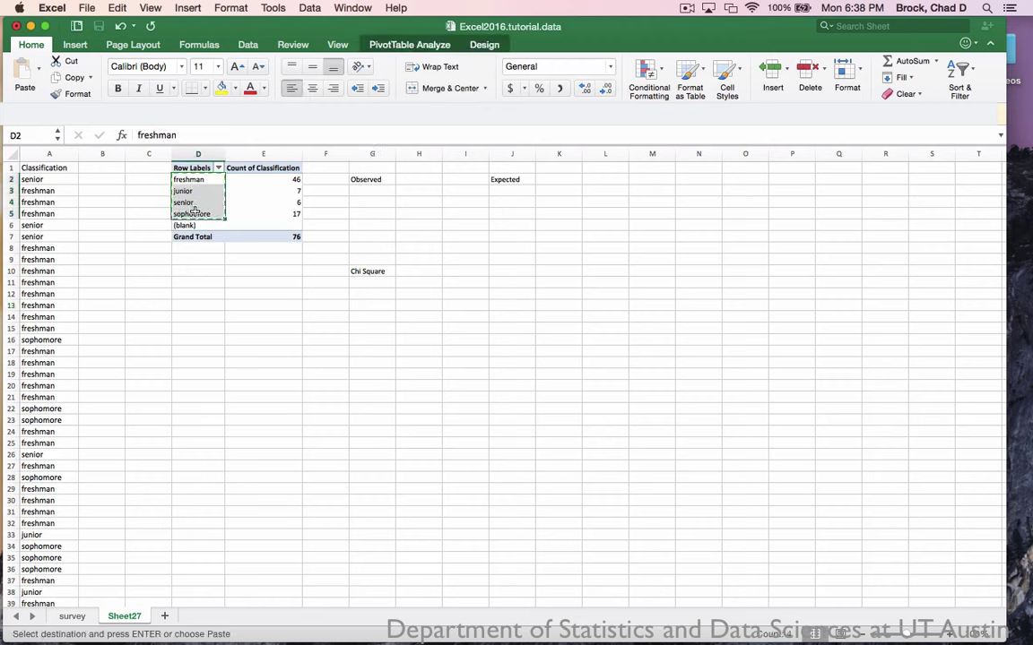
{"action": "left_click", "coordinate": [364, 194]}
{"action": "key", "text": "super+v"}
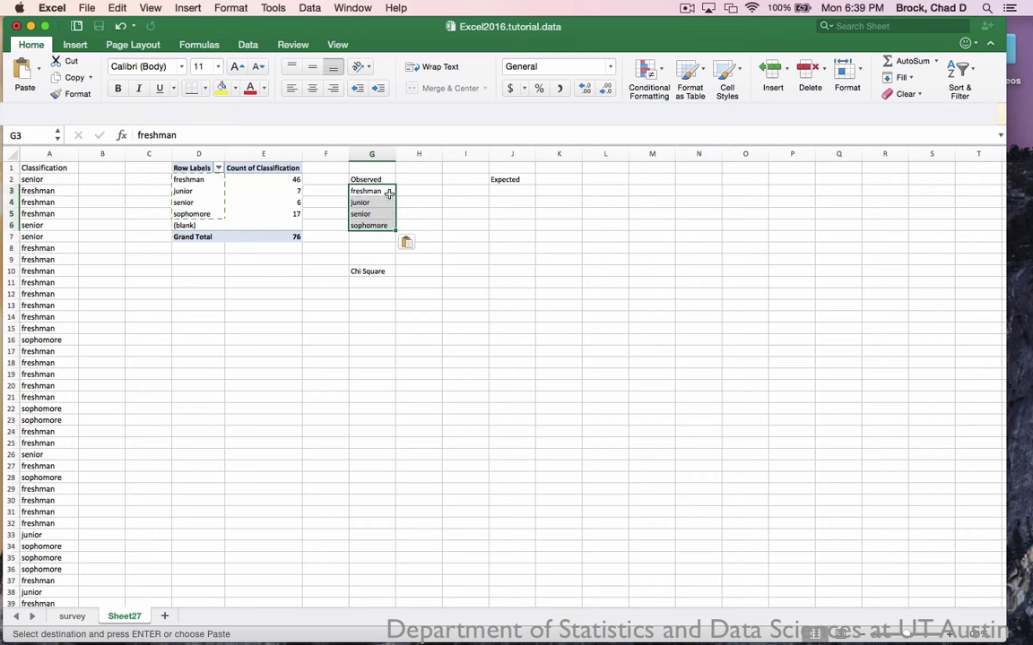
{"action": "left_click", "coordinate": [508, 191]}
{"action": "key", "text": "super+v"}
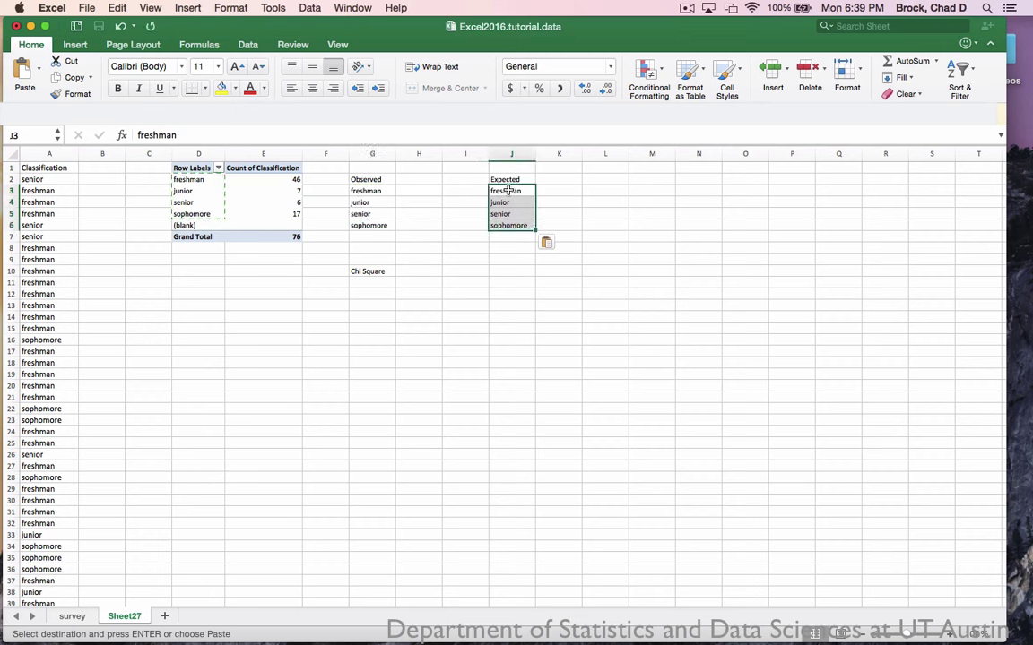
Filter (blank) out of the PivotTable's row labels and paste the copied class labels under Chi Square at G11
{"action": "left_click", "coordinate": [219, 169]}
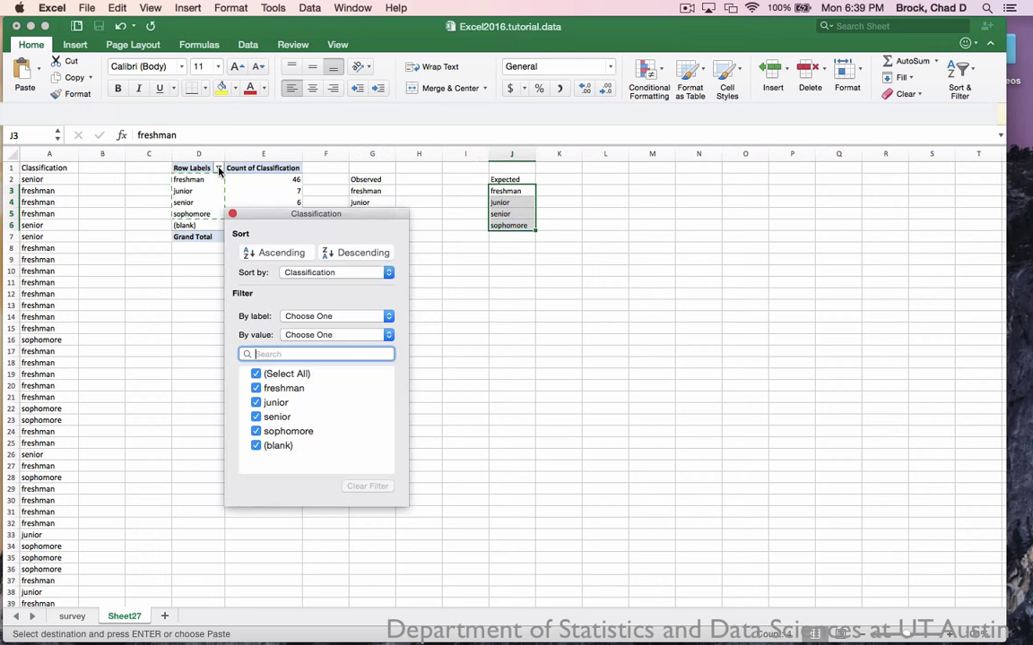
{"action": "left_click", "coordinate": [255, 445]}
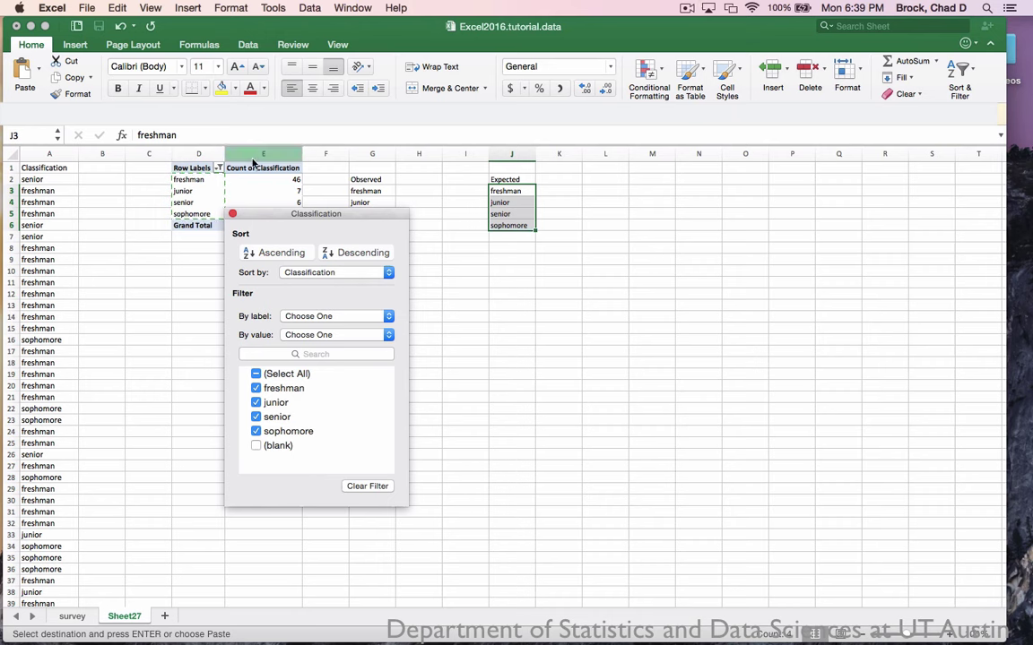
{"action": "left_click", "coordinate": [232, 215]}
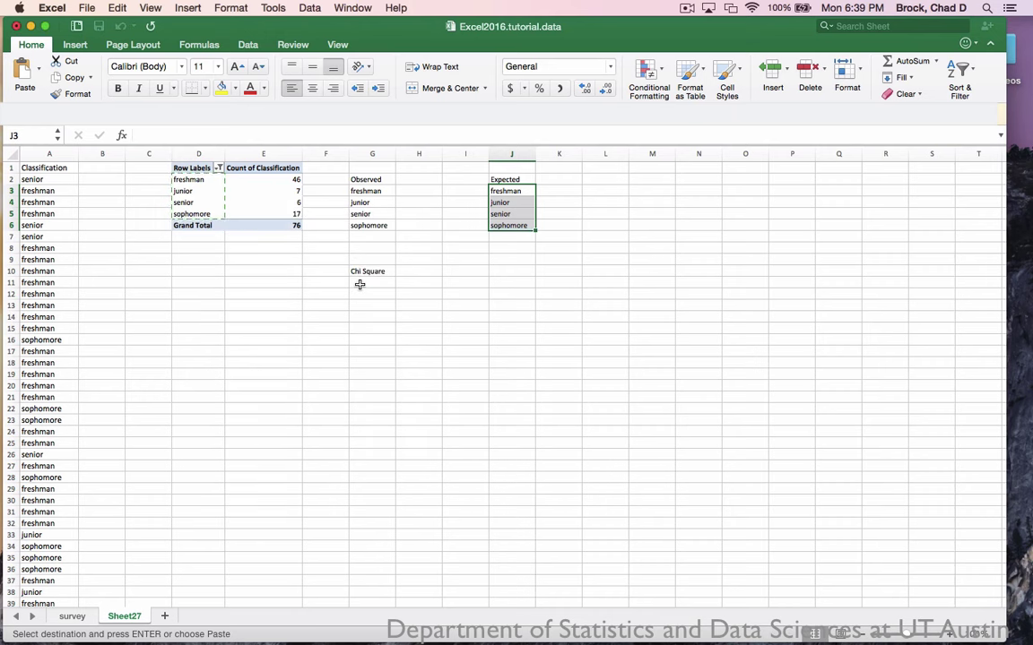
{"action": "left_click", "coordinate": [359, 283]}
{"action": "key", "text": "super+v"}
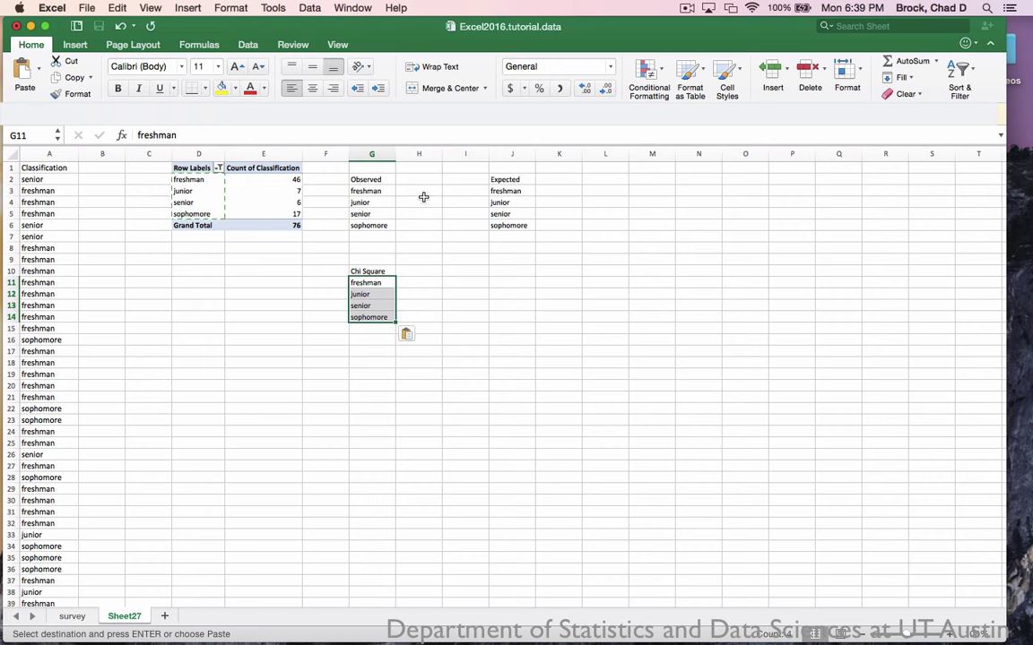
Copy the PivotTable counts including the grand total from E2:E6 beside the Observed labels, starting at H3
{"action": "left_click", "coordinate": [415, 194]}
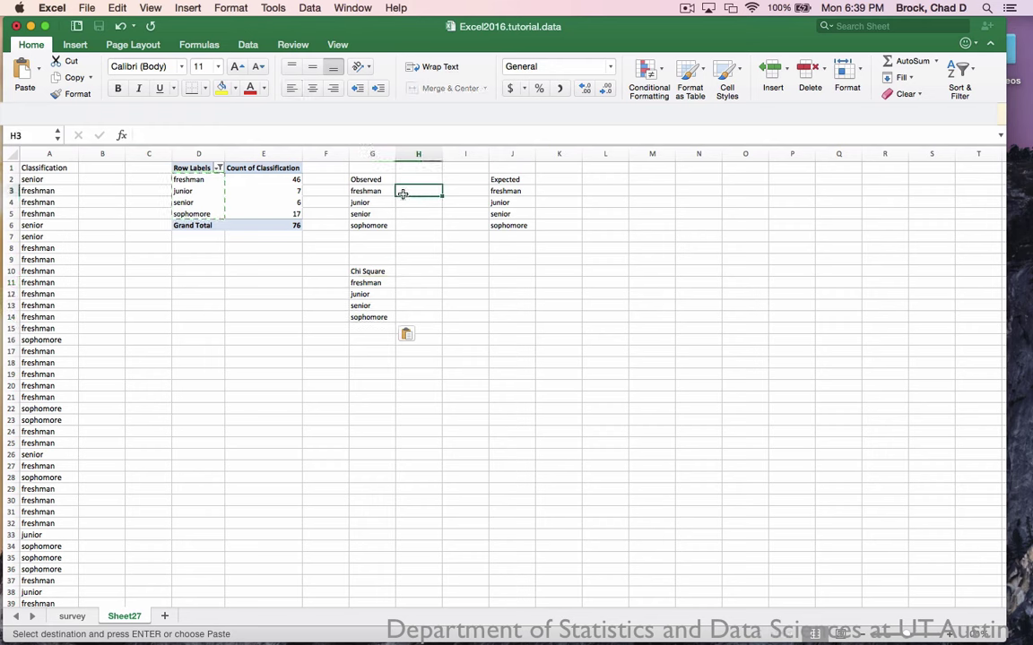
{"action": "left_click_drag", "start_coordinate": [260, 180], "coordinate": [282, 223]}
{"action": "key", "text": "super+c"}
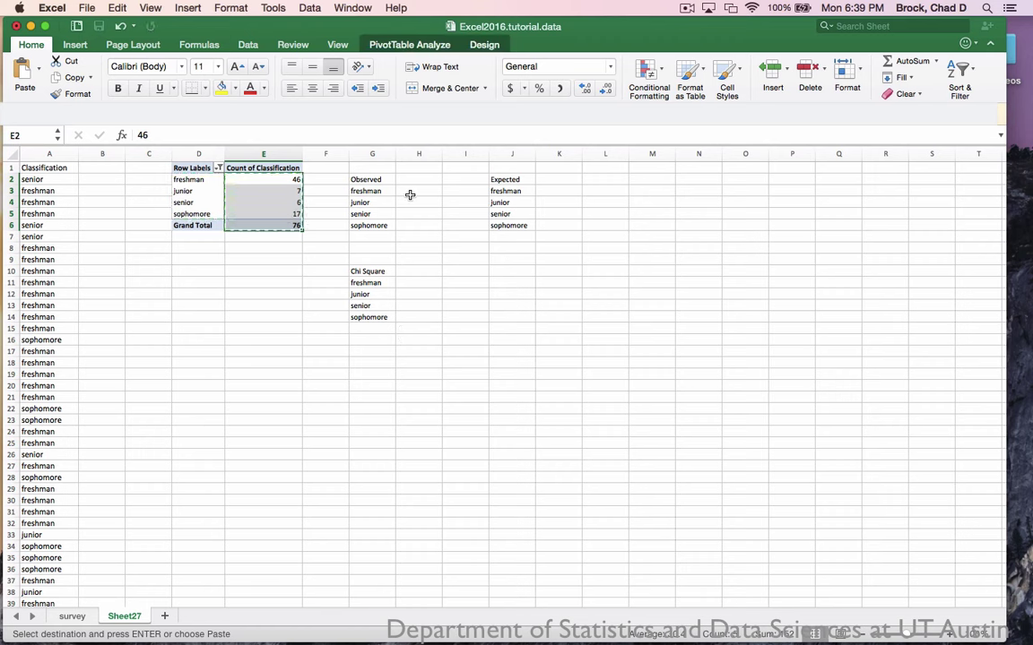
{"action": "left_click", "coordinate": [409, 195]}
{"action": "key", "text": "super+v"}
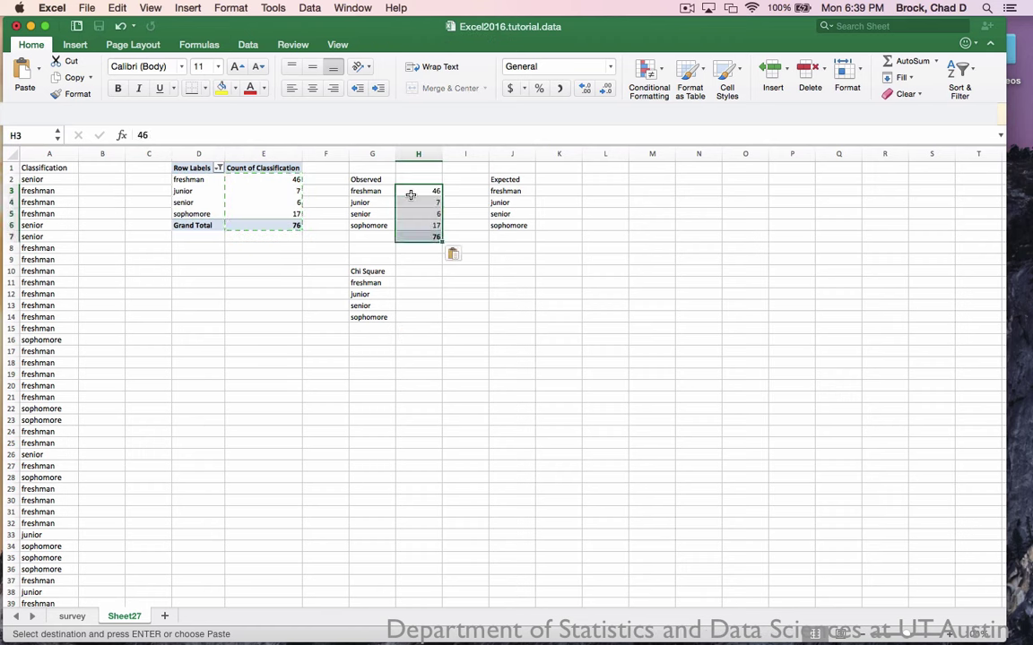
Enter the formula =H7/4 in K3 as the expected freshman count
{"action": "left_click", "coordinate": [562, 191]}
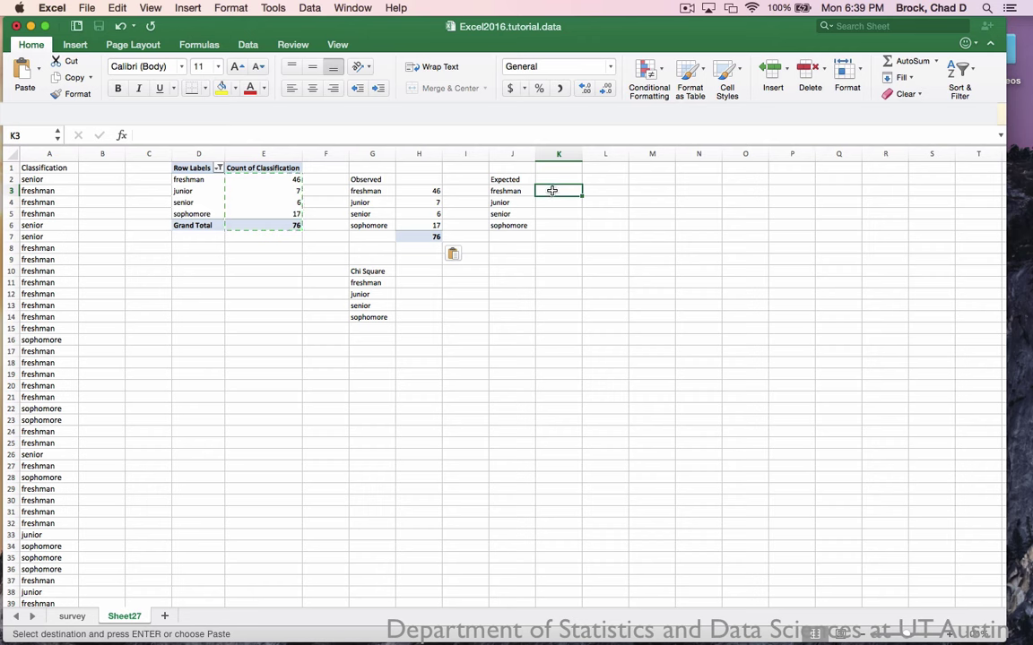
{"action": "type", "text": "="}
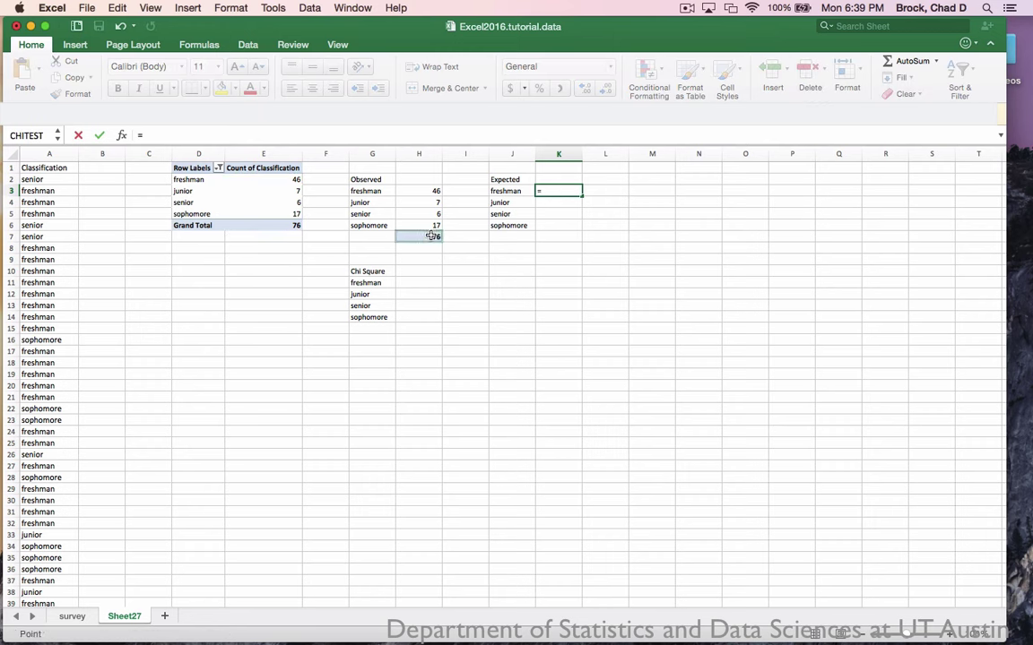
{"action": "left_click", "coordinate": [432, 235]}
{"action": "type", "text": "/"}
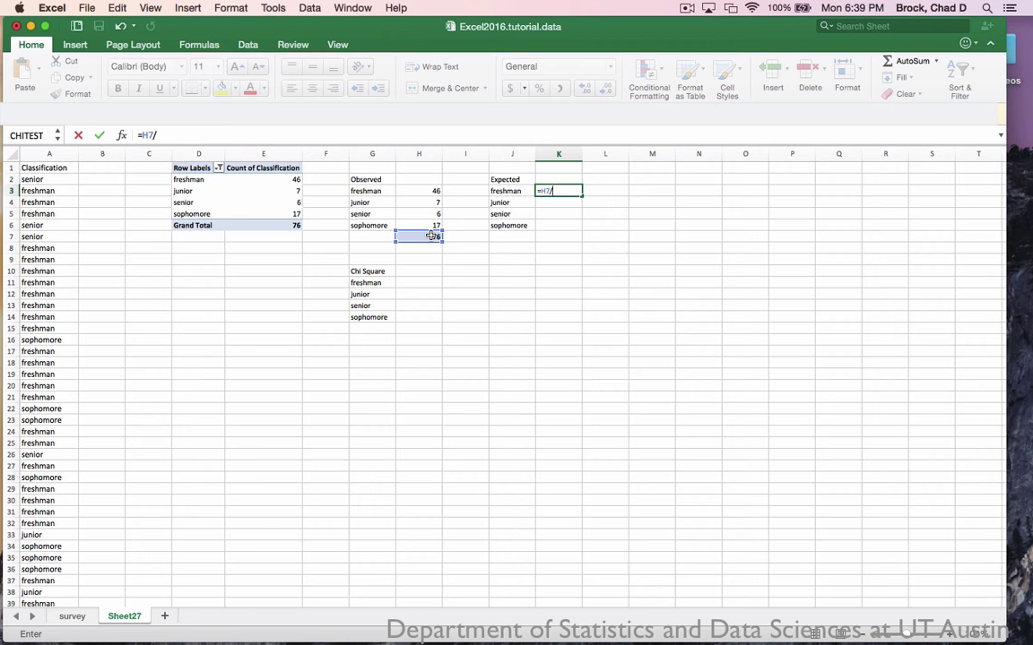
{"action": "type", "text": "4"}
{"action": "key", "text": "Return"}
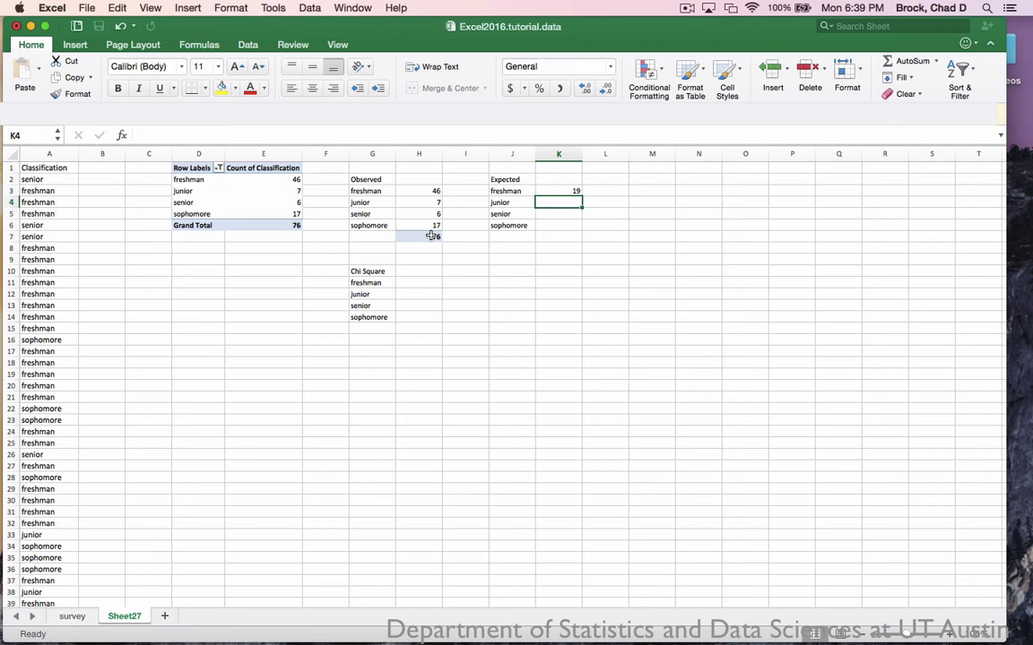
Make the H7 reference in K3 absolute (=$H$7/4) and fill the formula down through K6
{"action": "left_click", "coordinate": [573, 192]}
{"action": "double_click", "coordinate": [573, 192]}
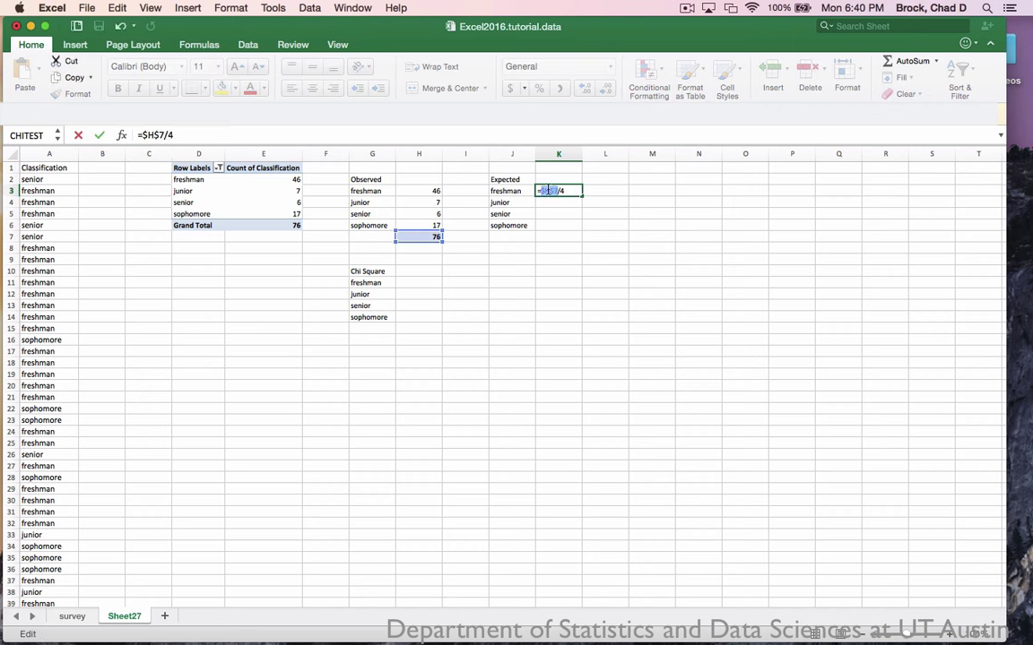
{"action": "key", "text": "Return"}
{"action": "left_click", "coordinate": [573, 191]}
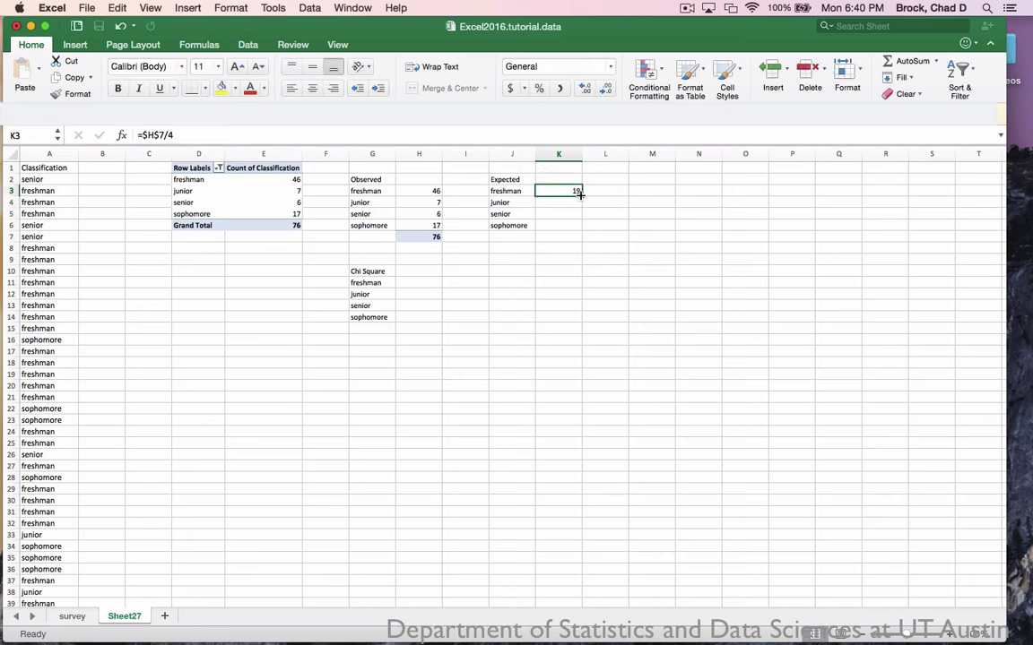
{"action": "left_click_drag", "start_coordinate": [580, 195], "coordinate": [583, 233]}
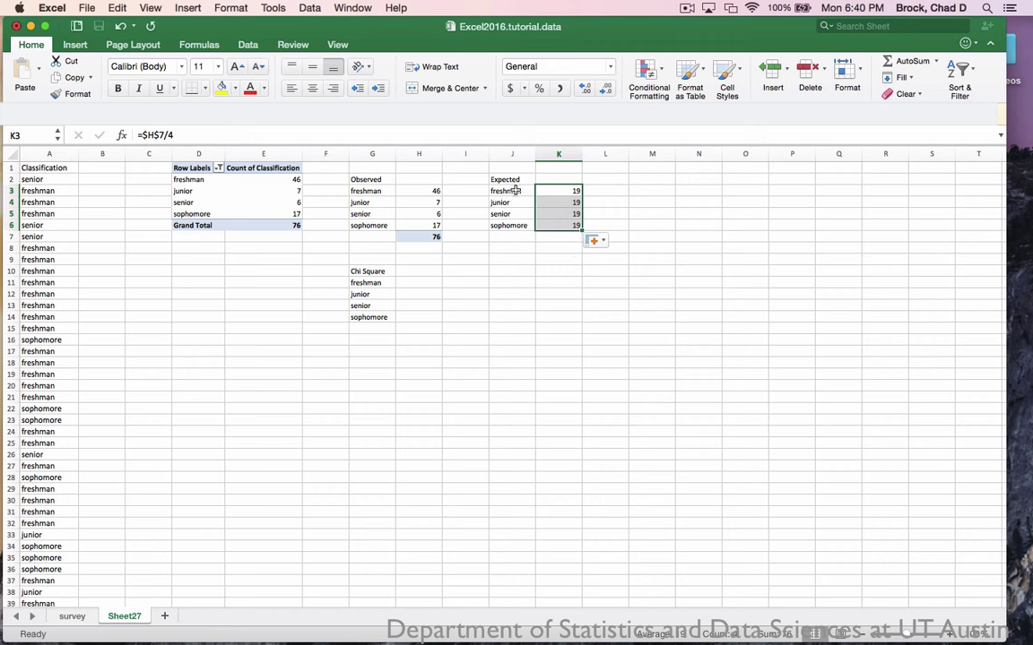
Enter the formula =(H3-K3)^2/K3 in H11 for the freshman chi-square component
{"action": "left_click", "coordinate": [411, 285]}
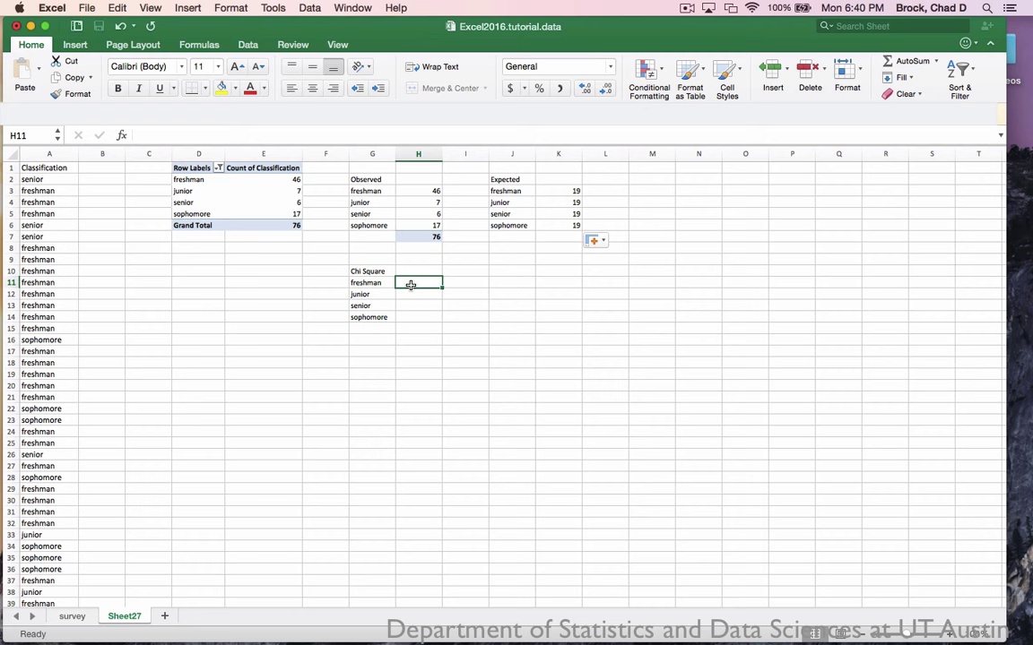
{"action": "type", "text": "="}
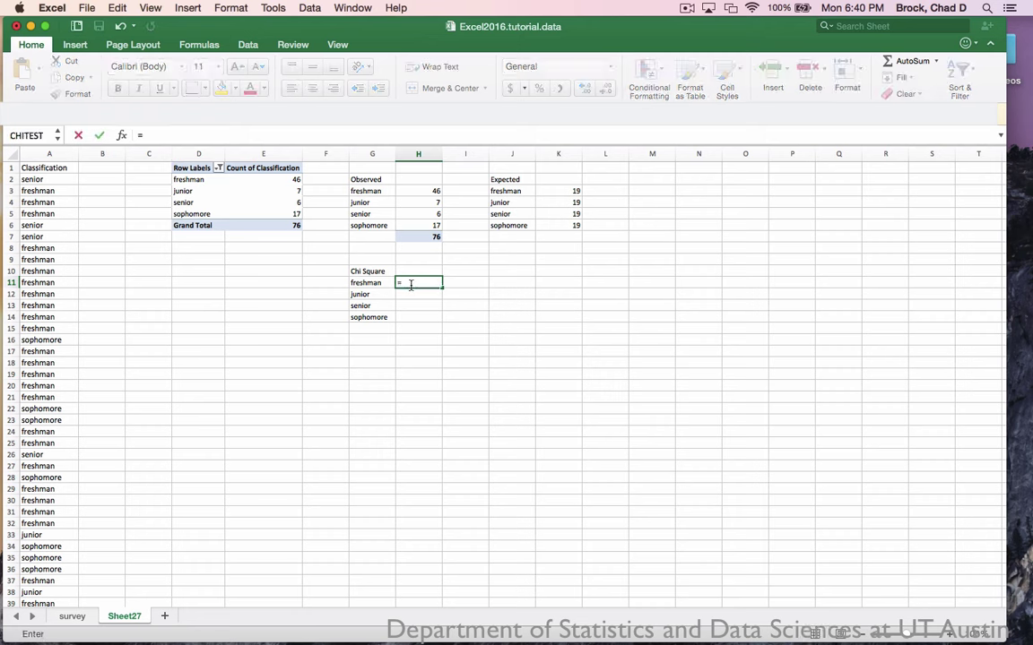
{"action": "type", "text": "("}
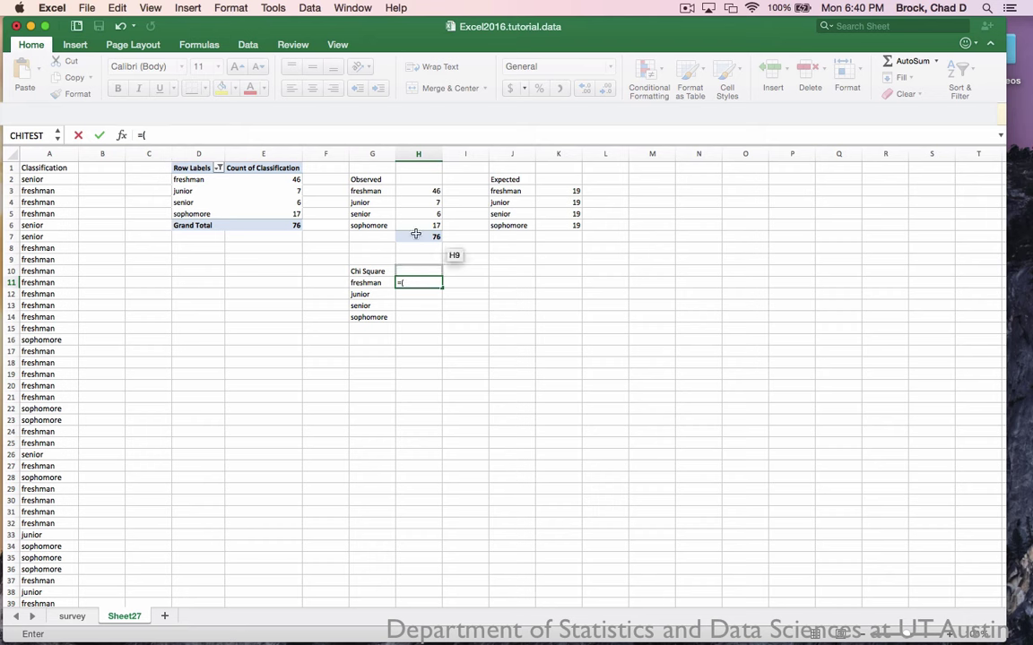
{"action": "left_click", "coordinate": [418, 193]}
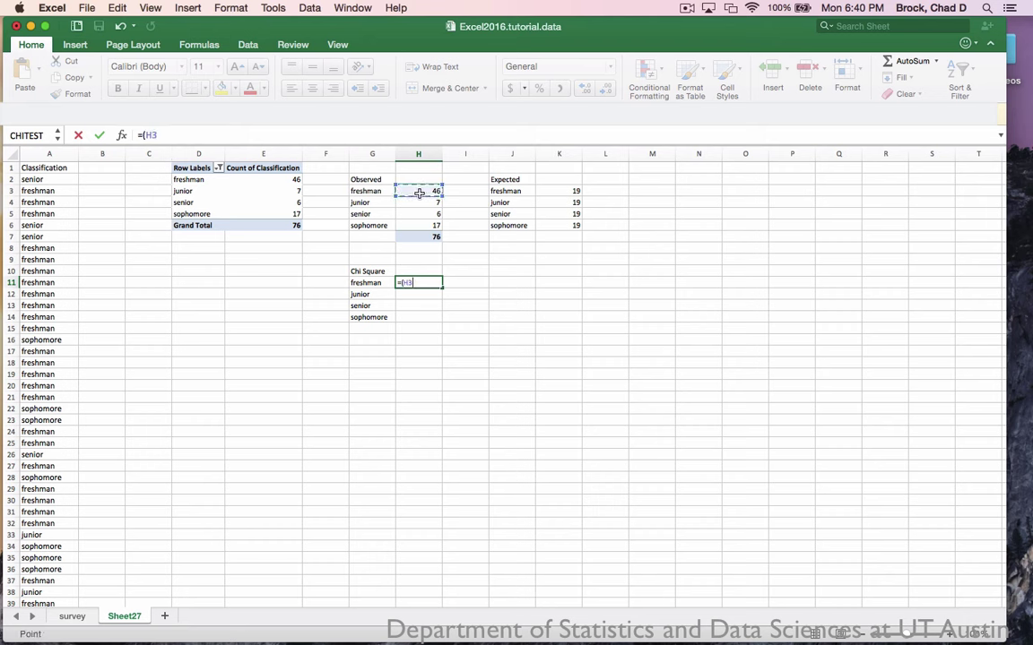
{"action": "type", "text": "-"}
{"action": "left_click", "coordinate": [572, 191]}
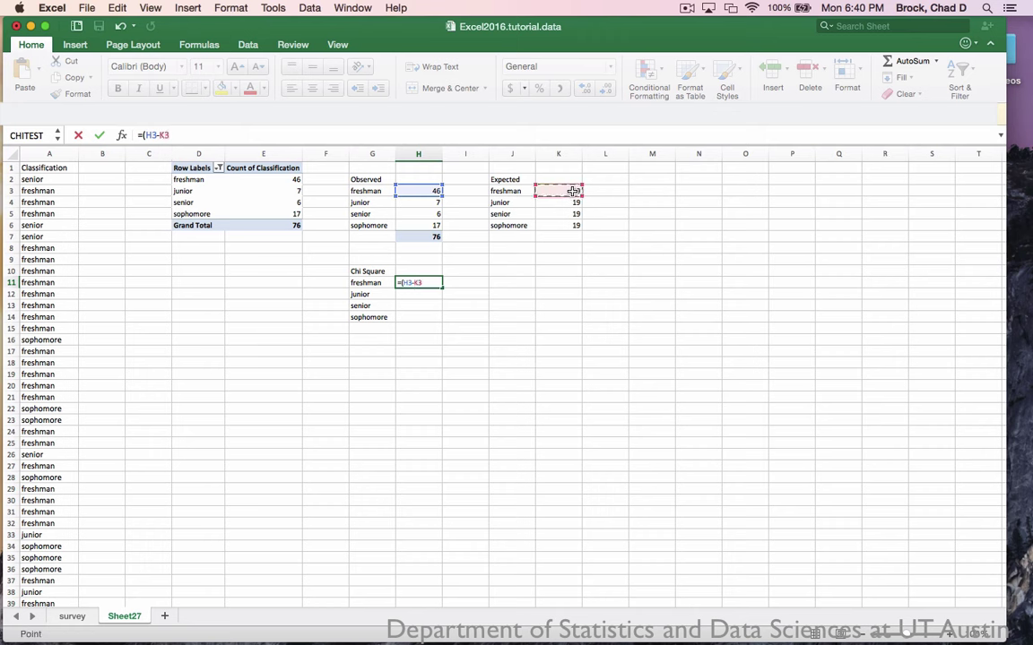
{"action": "type", "text": ")^2/"}
{"action": "left_click", "coordinate": [572, 191]}
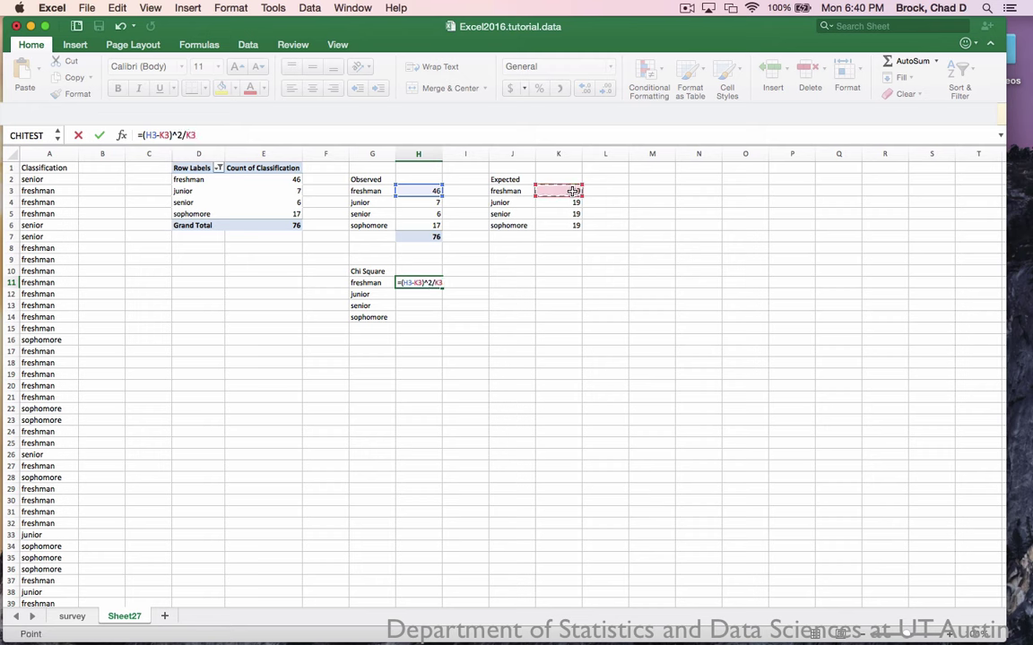
{"action": "key", "text": "Return"}
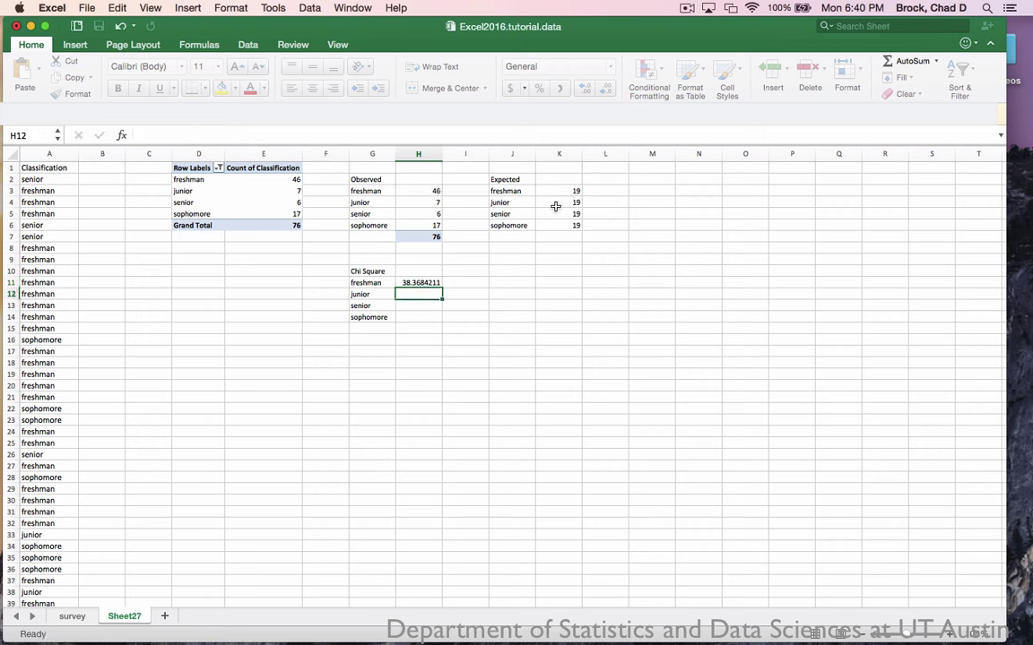
Make both K3 references in the H11 formula absolute so it reads =(H3-$K$3)^2/$K$3
{"action": "left_click", "coordinate": [426, 283]}
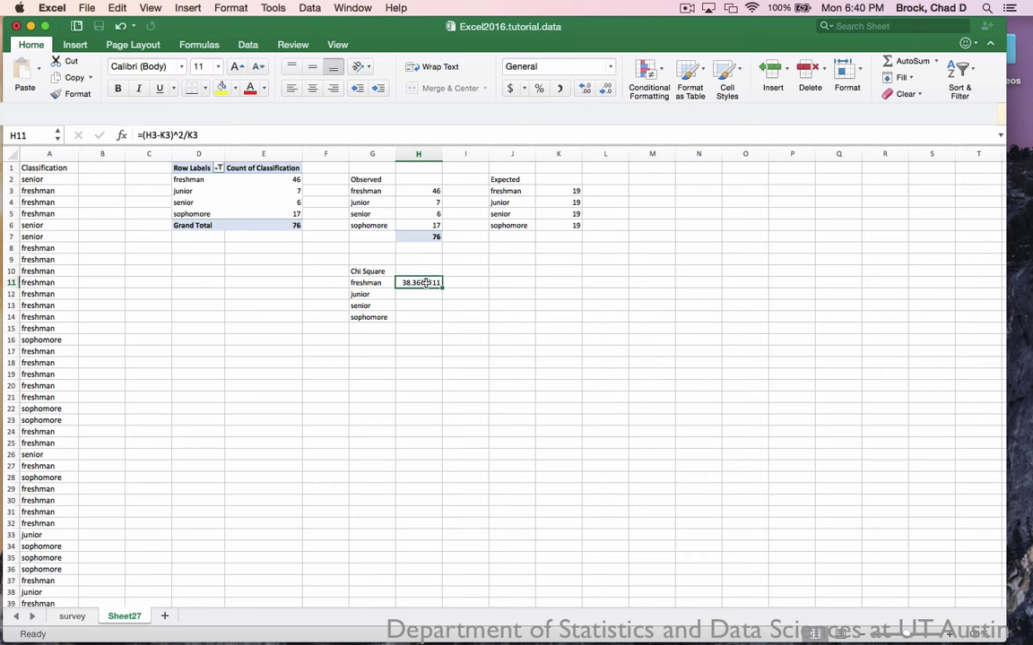
{"action": "left_click", "coordinate": [167, 134]}
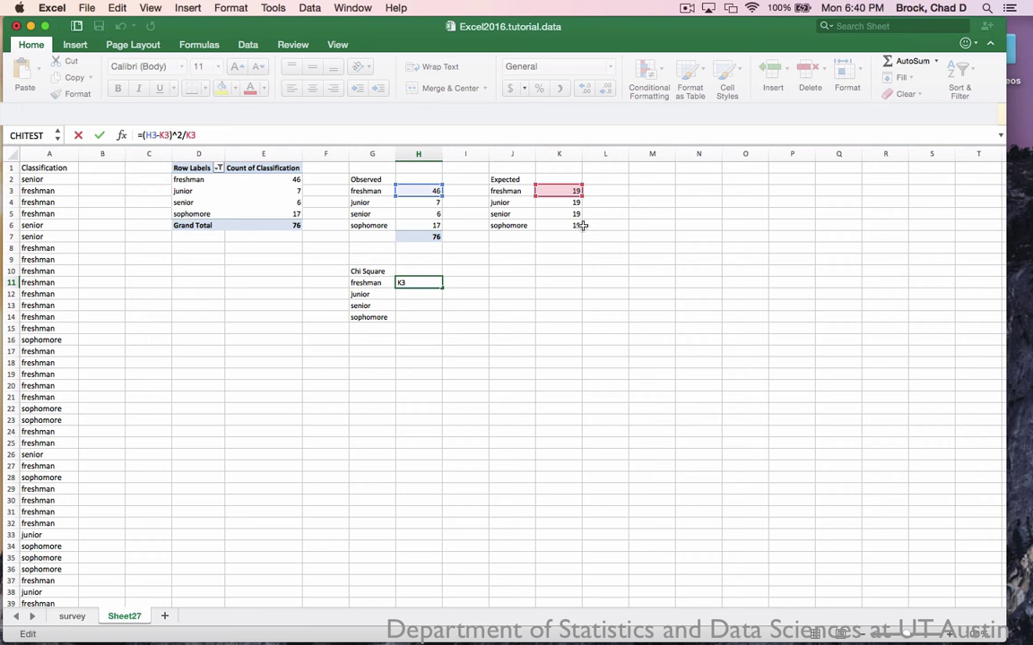
{"action": "double_click", "coordinate": [165, 135]}
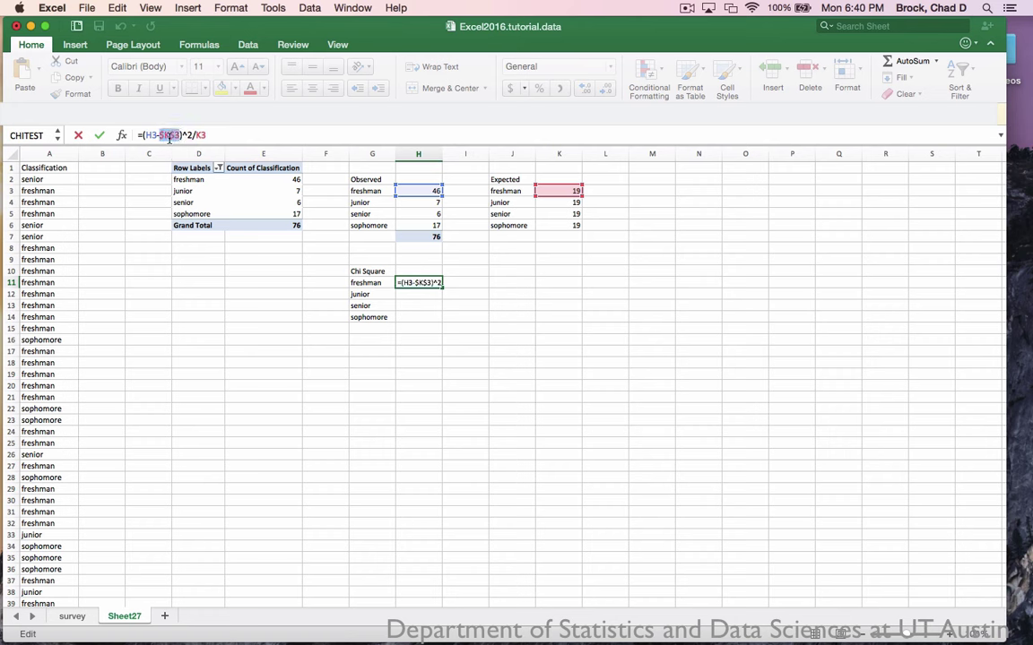
{"action": "key", "text": "F4"}
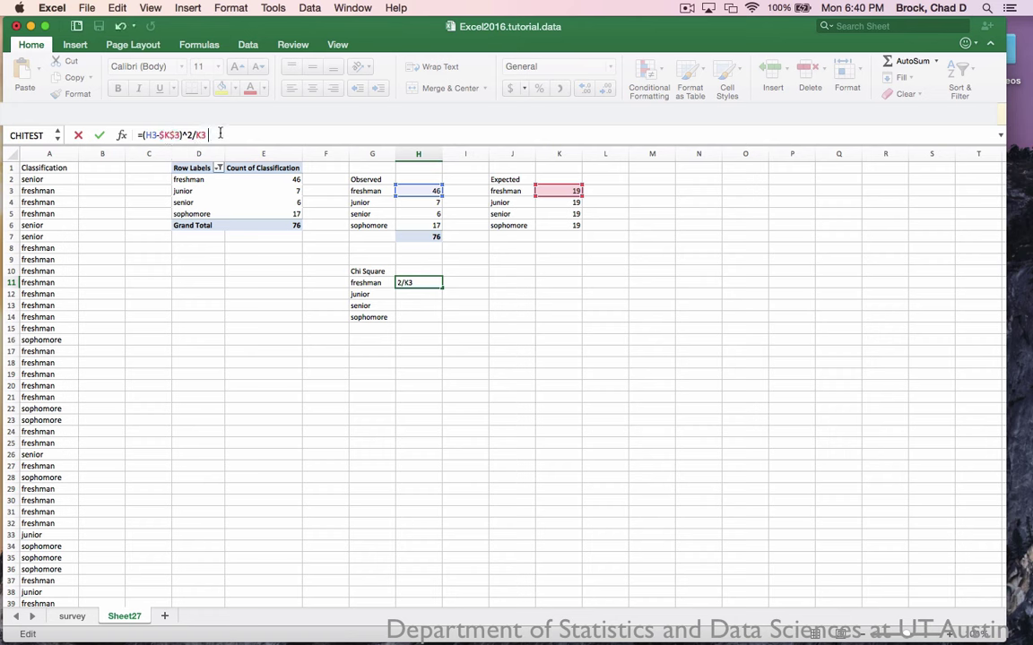
{"action": "left_click", "coordinate": [220, 134]}
{"action": "key", "text": "F4"}
{"action": "key", "text": "Return"}
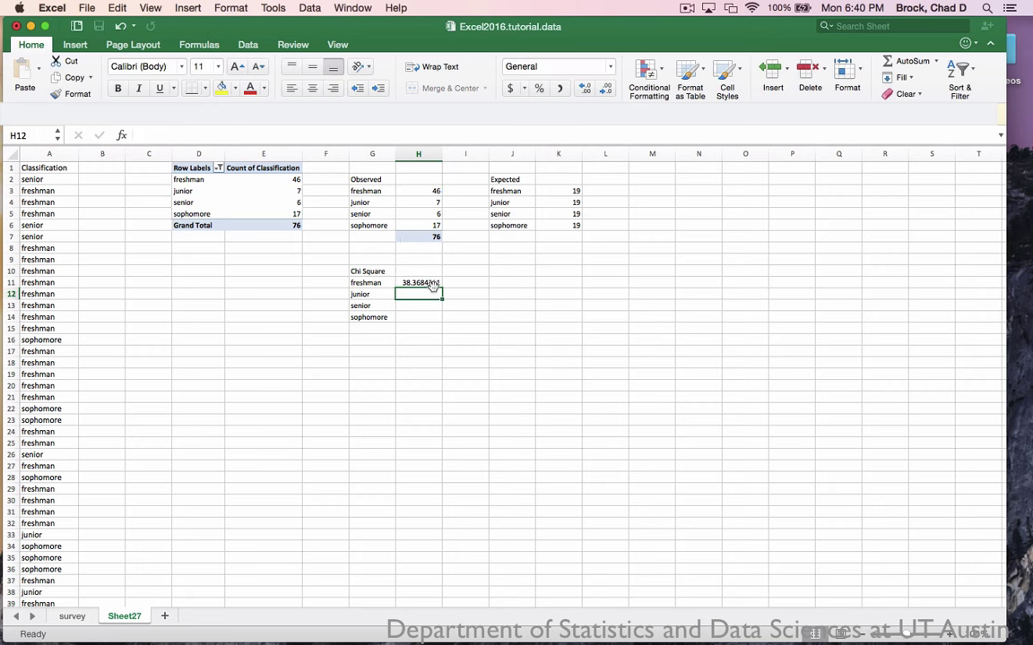
Fill the chi-square formula from H11 down through H14 and check the copied formula in H12
{"action": "left_click", "coordinate": [429, 283]}
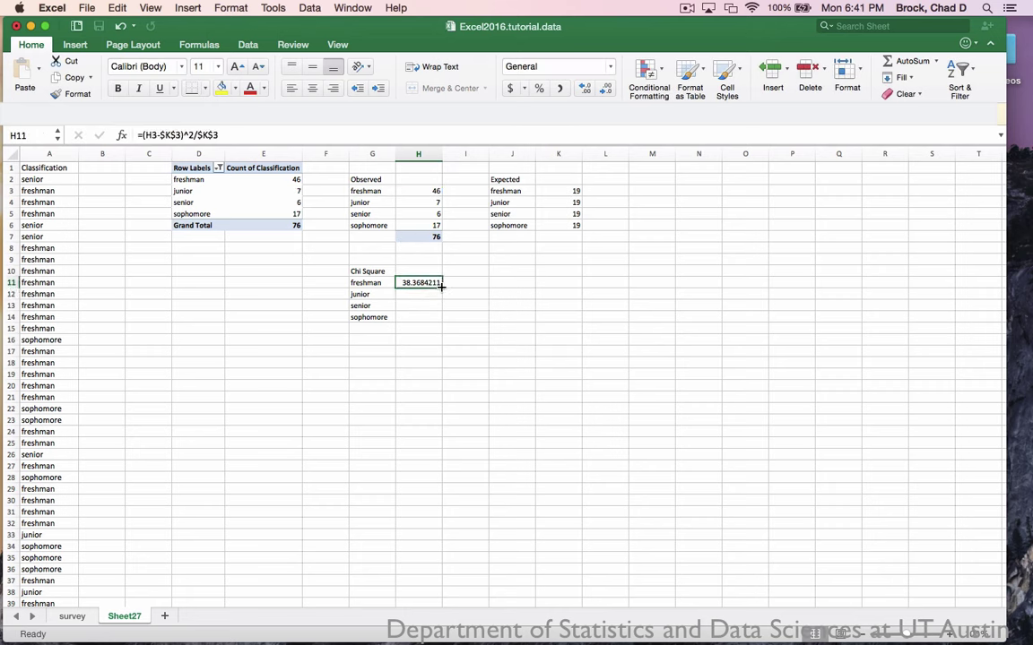
{"action": "left_click_drag", "start_coordinate": [440, 285], "coordinate": [438, 324]}
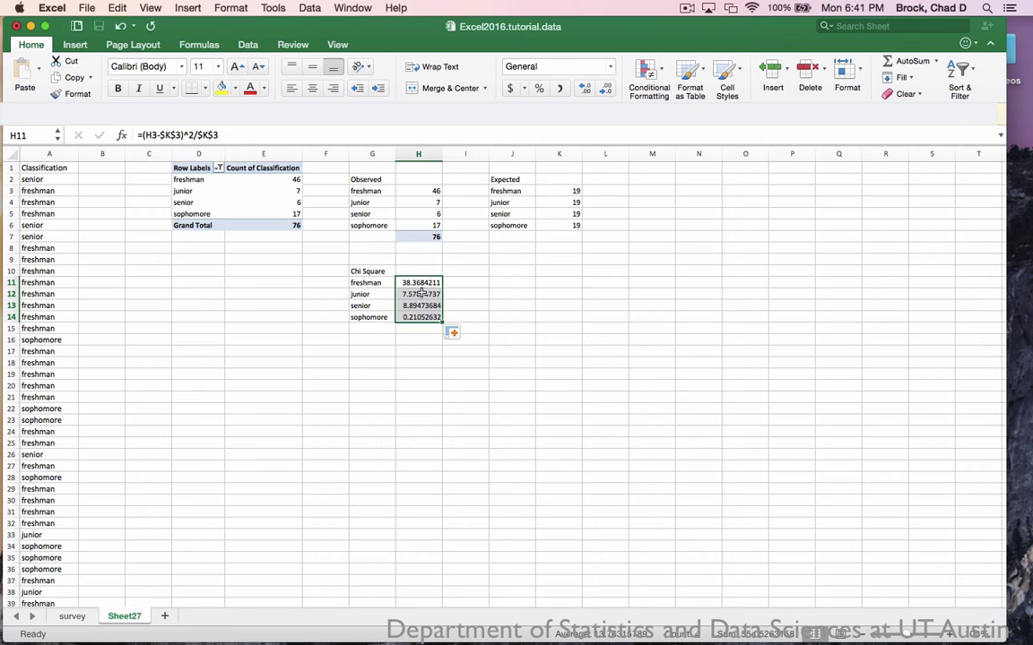
{"action": "key", "text": "Down"}
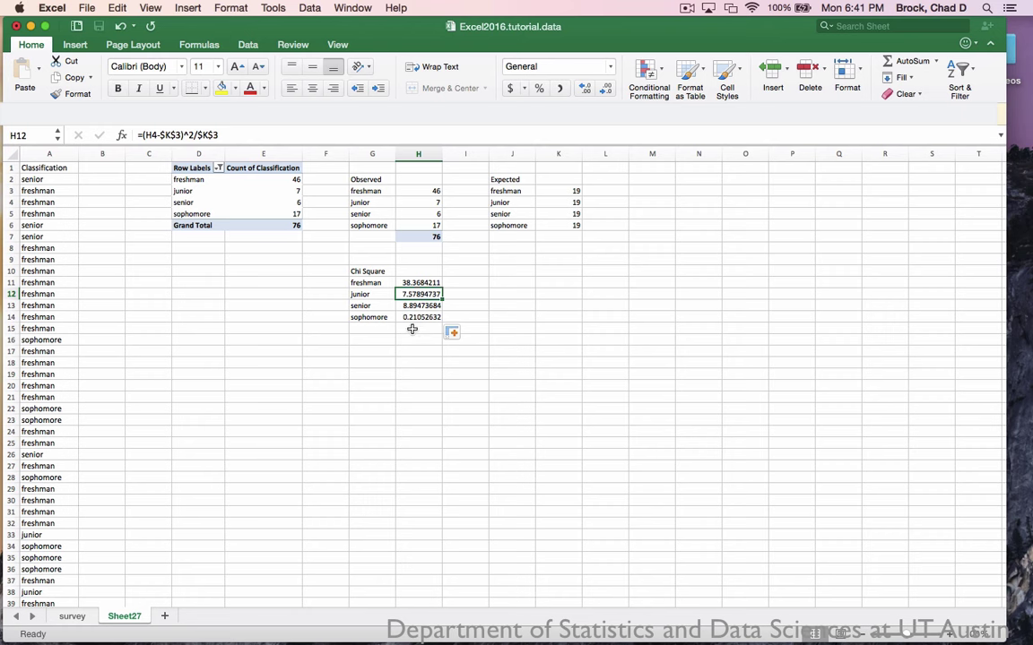
Enter the labels Chi square Stat in G17, DF in G18 and p value in G19
{"action": "left_click", "coordinate": [368, 352]}
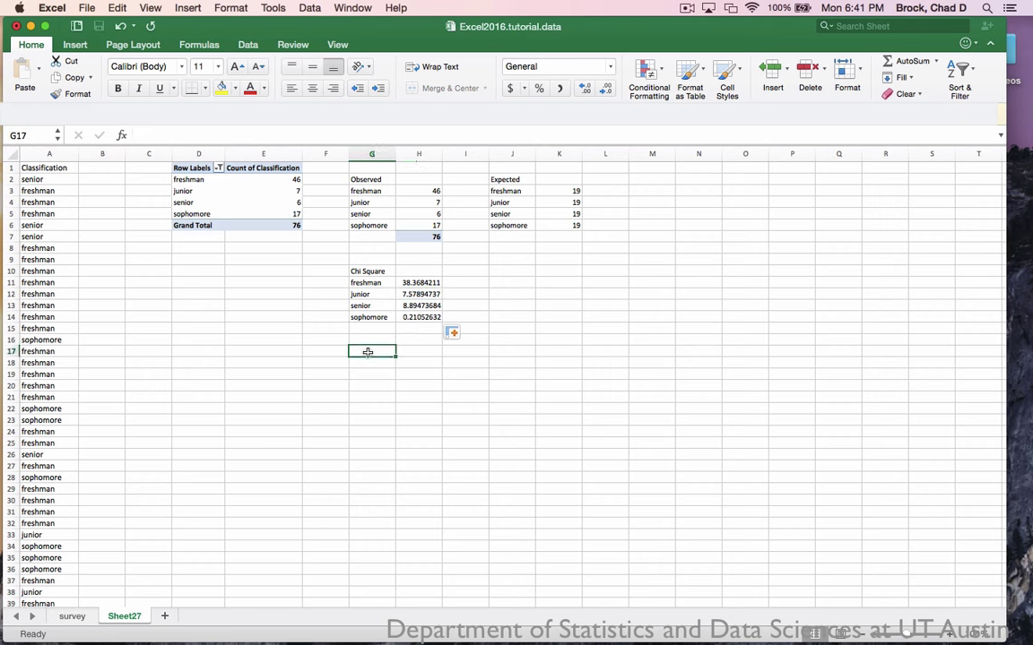
{"action": "type", "text": "Chi"}
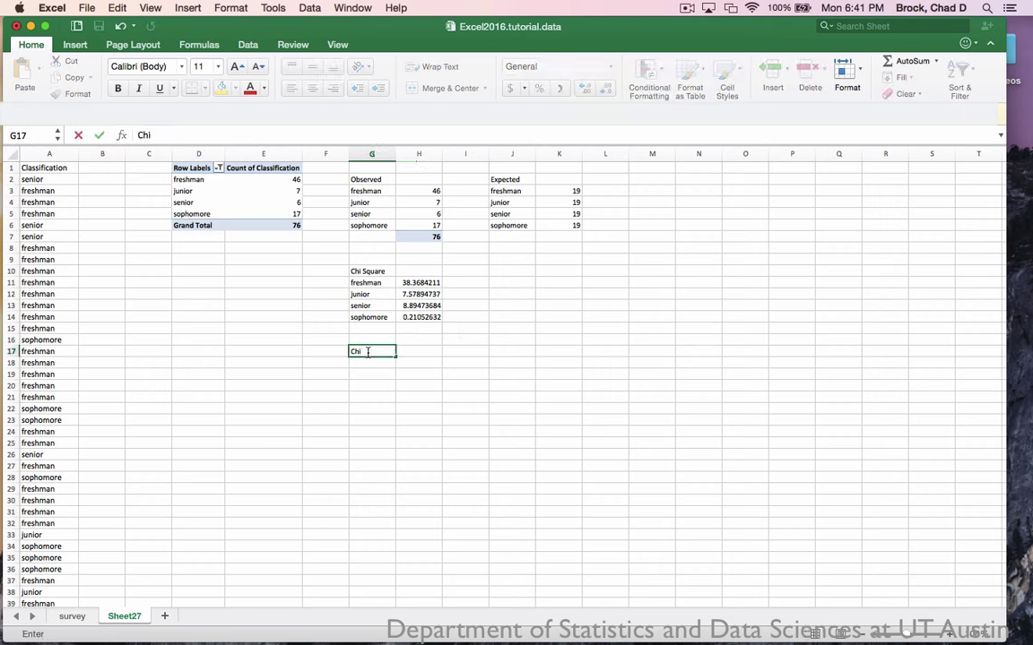
{"action": "type", "text": " square STat"}
{"action": "key", "text": "Return"}
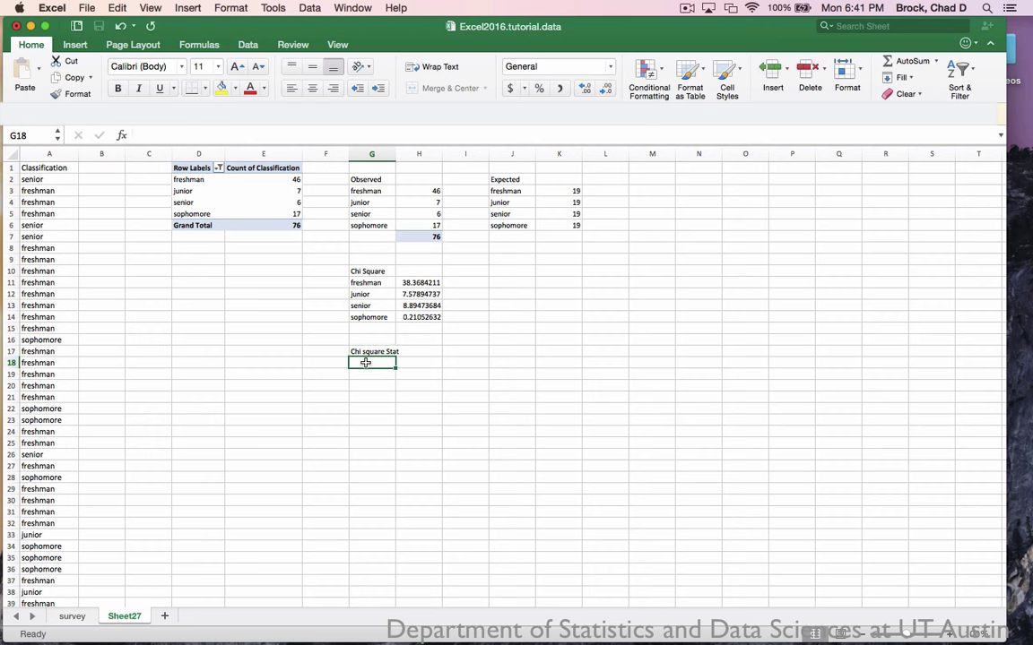
{"action": "type", "text": "DF"}
{"action": "key", "text": "Return"}
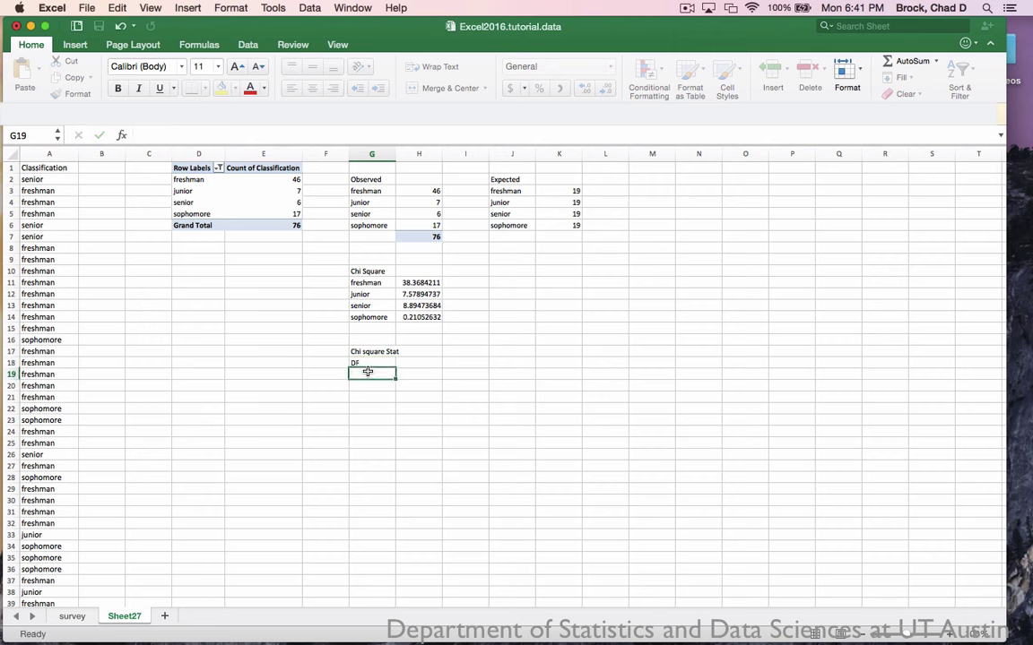
{"action": "type", "text": "p v"}
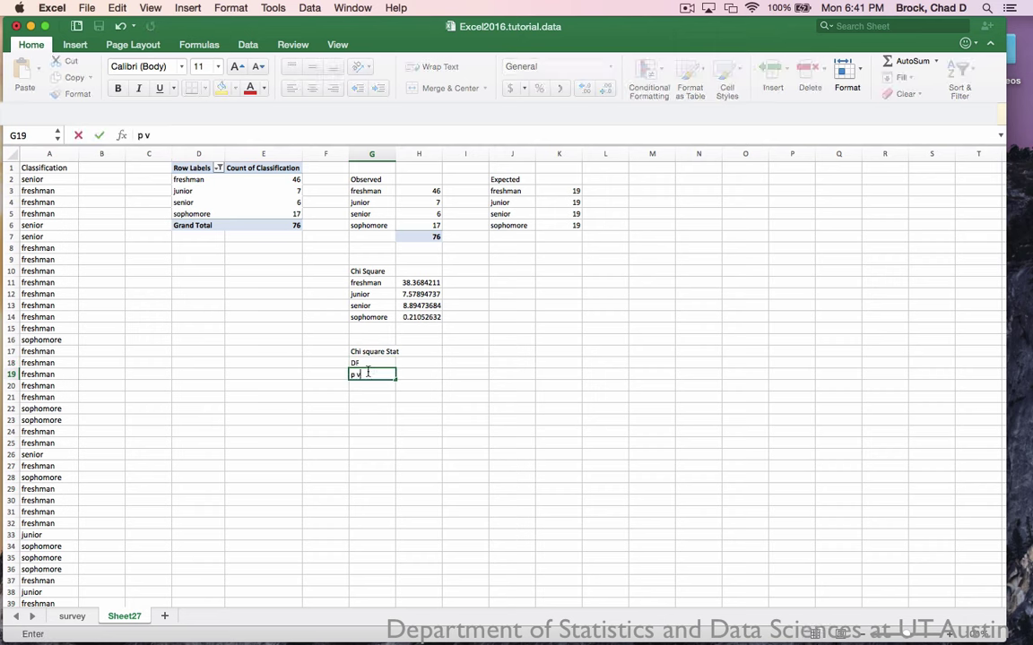
{"action": "type", "text": "alue"}
{"action": "left_click", "coordinate": [386, 352]}
Sum the chi-square components H11:H14 in H17 beside the Chi square Stat label
{"action": "left_click", "coordinate": [422, 352]}
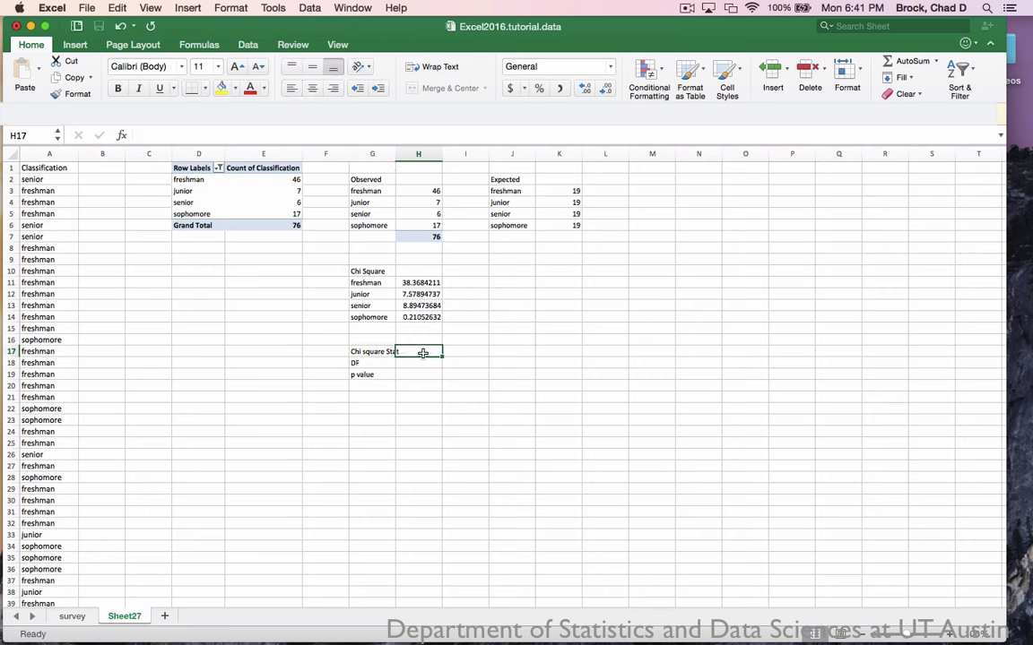
{"action": "type", "text": "=SUm"}
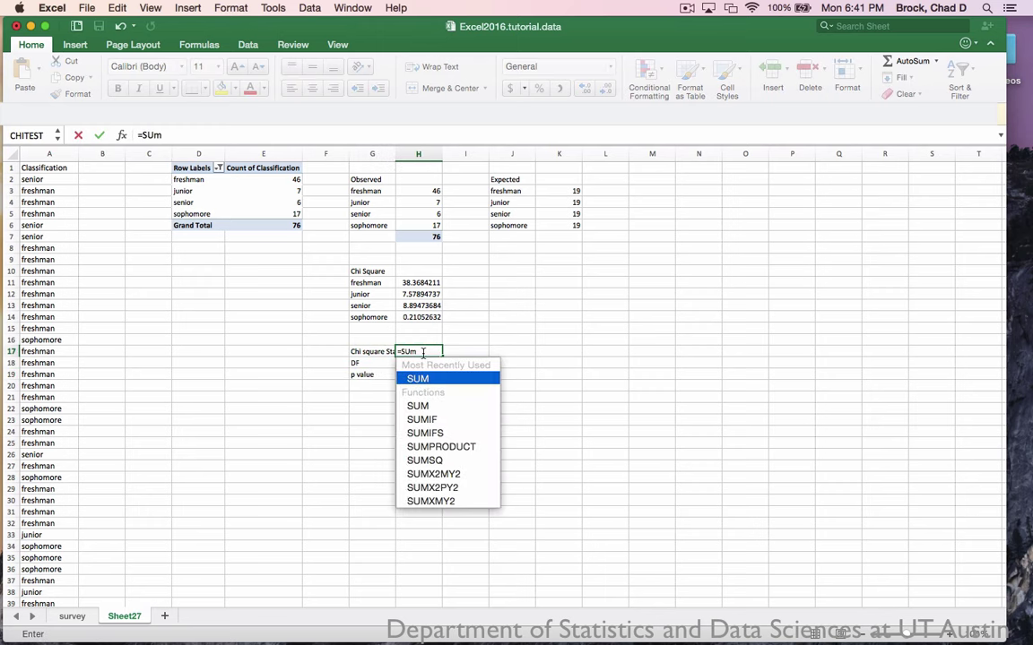
{"action": "type", "text": "("}
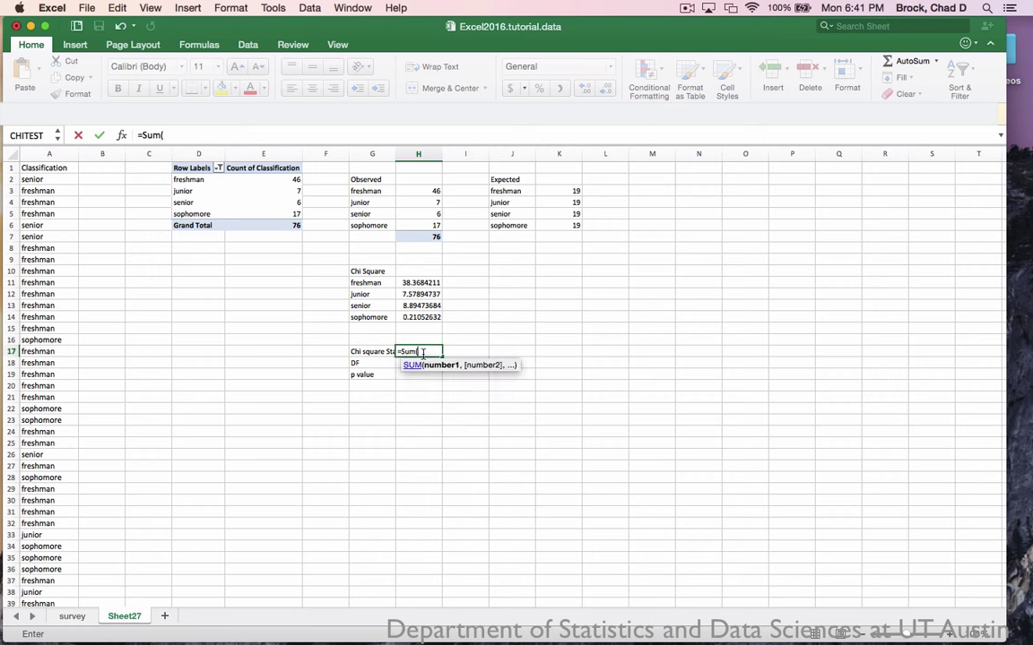
{"action": "left_click", "coordinate": [422, 283]}
{"action": "left_click_drag", "start_coordinate": [423, 282], "coordinate": [423, 318]}
{"action": "key", "text": "Return"}
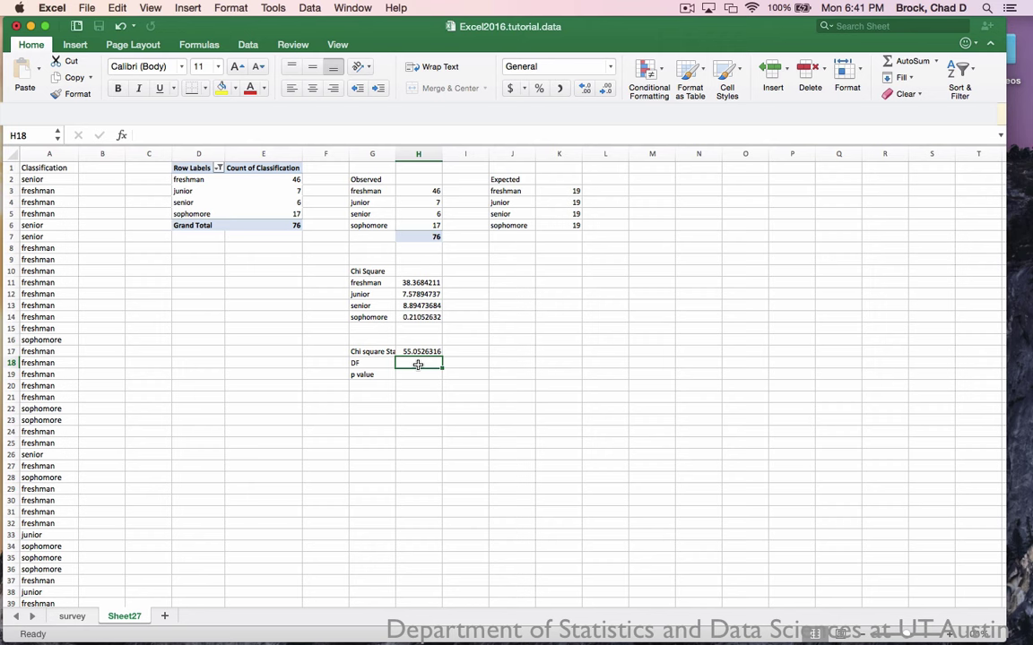
Enter the degrees of freedom as =4-1 in H18
{"action": "type", "text": "="}
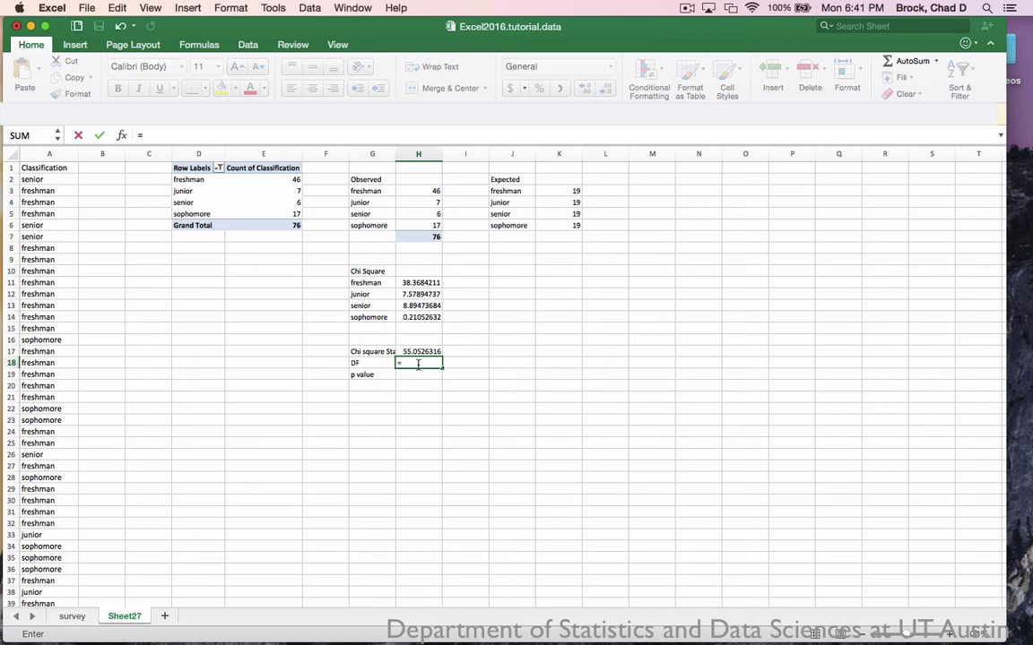
{"action": "type", "text": "4-1"}
{"action": "key", "text": "Return"}
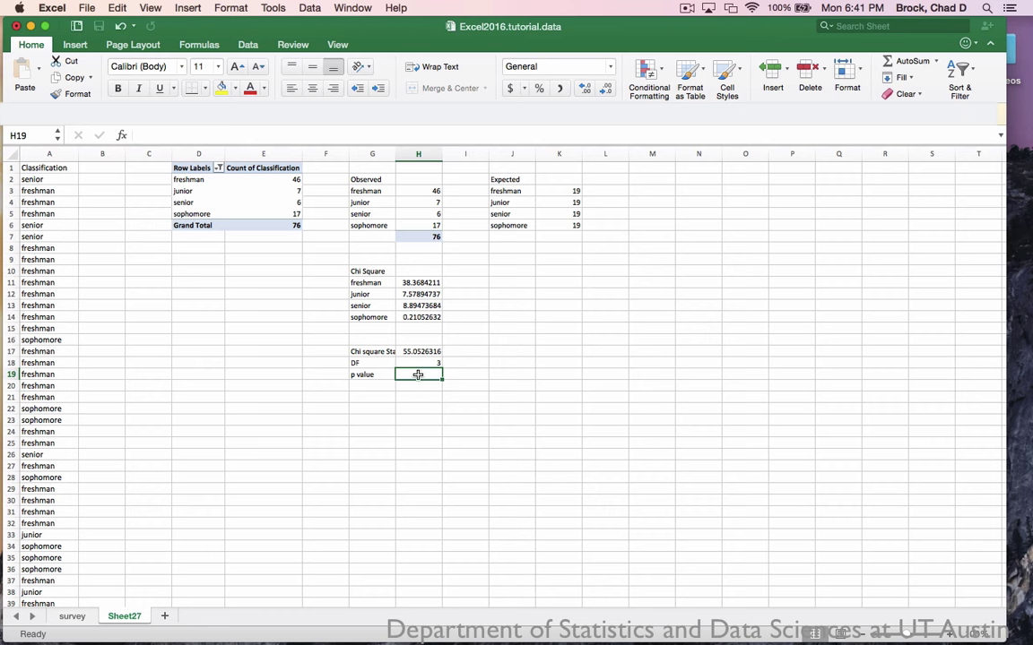
Compute the p value in H19 with =CHIDIST(H17,H18), using the chi-square statistic and the degrees of freedom
{"action": "type", "text": "=CH"}
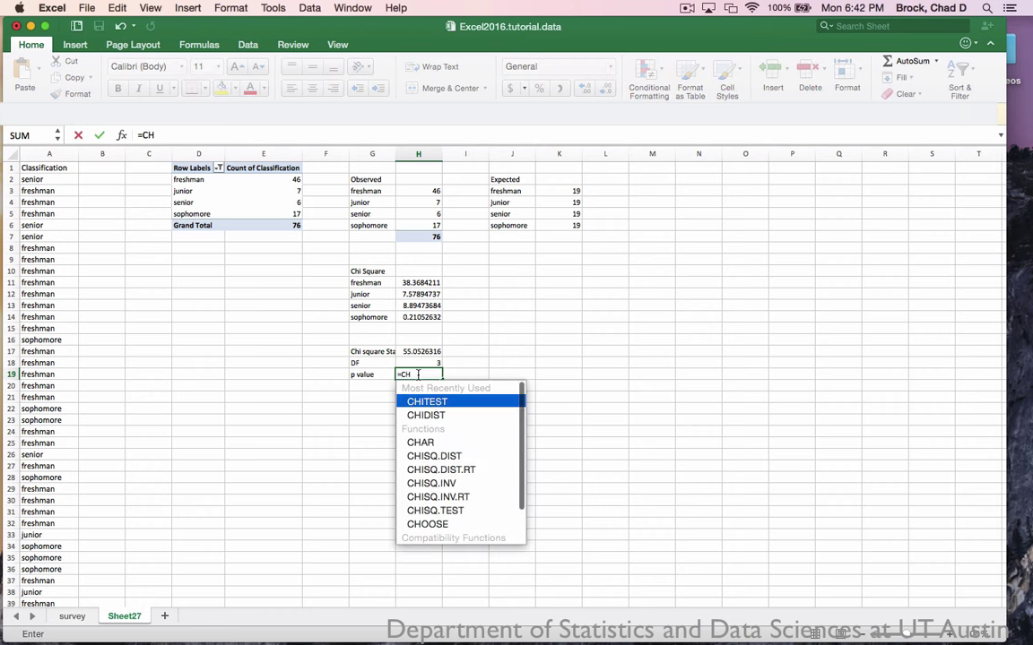
{"action": "double_click", "coordinate": [417, 416]}
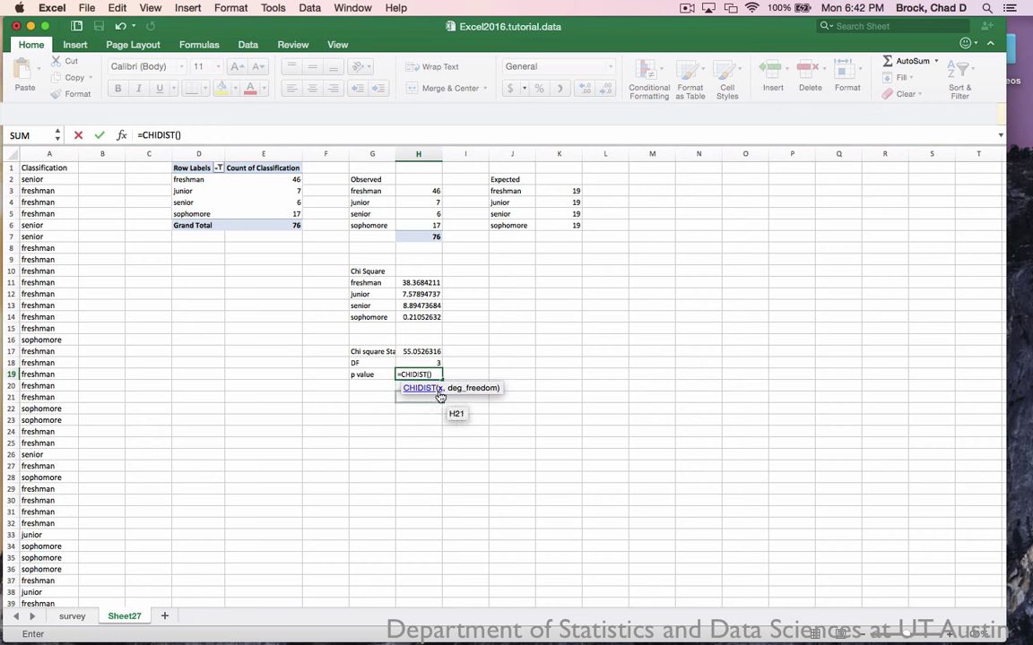
{"action": "left_click", "coordinate": [423, 351]}
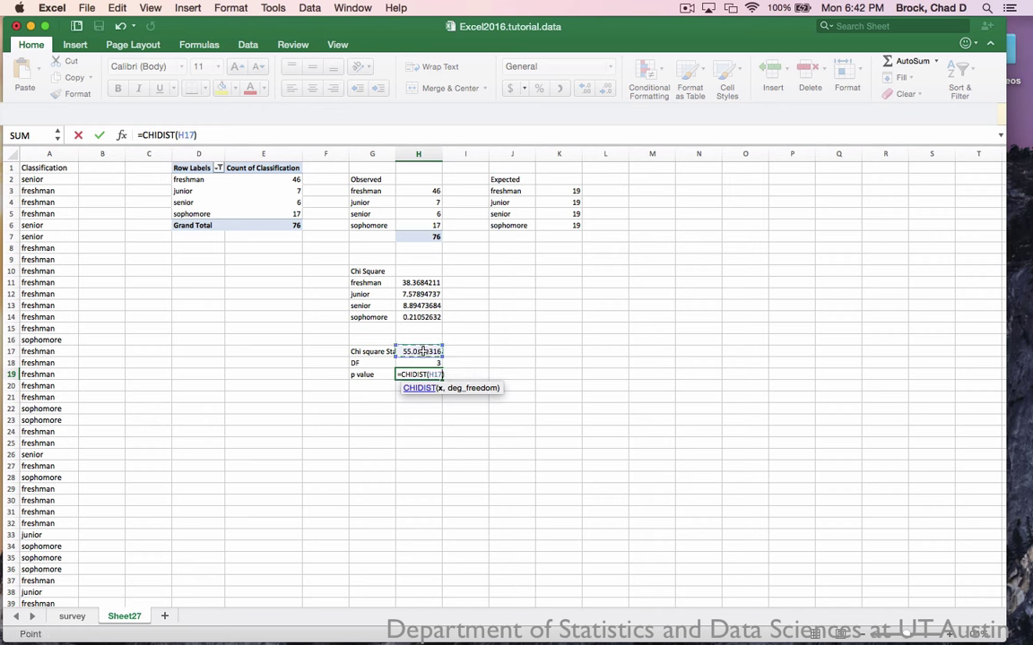
{"action": "type", "text": ","}
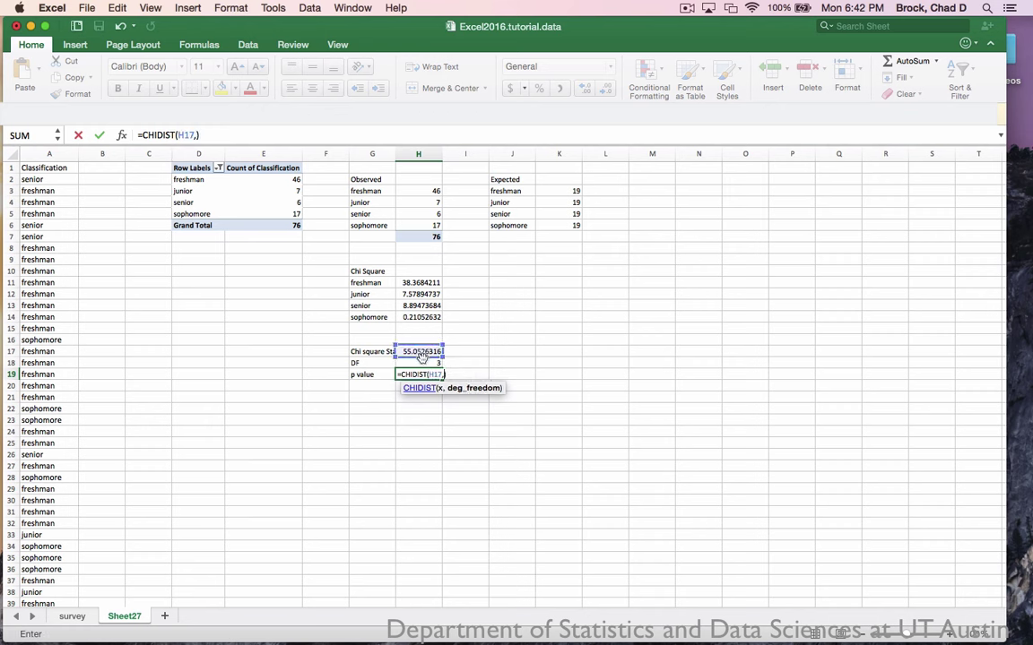
{"action": "left_click", "coordinate": [423, 362]}
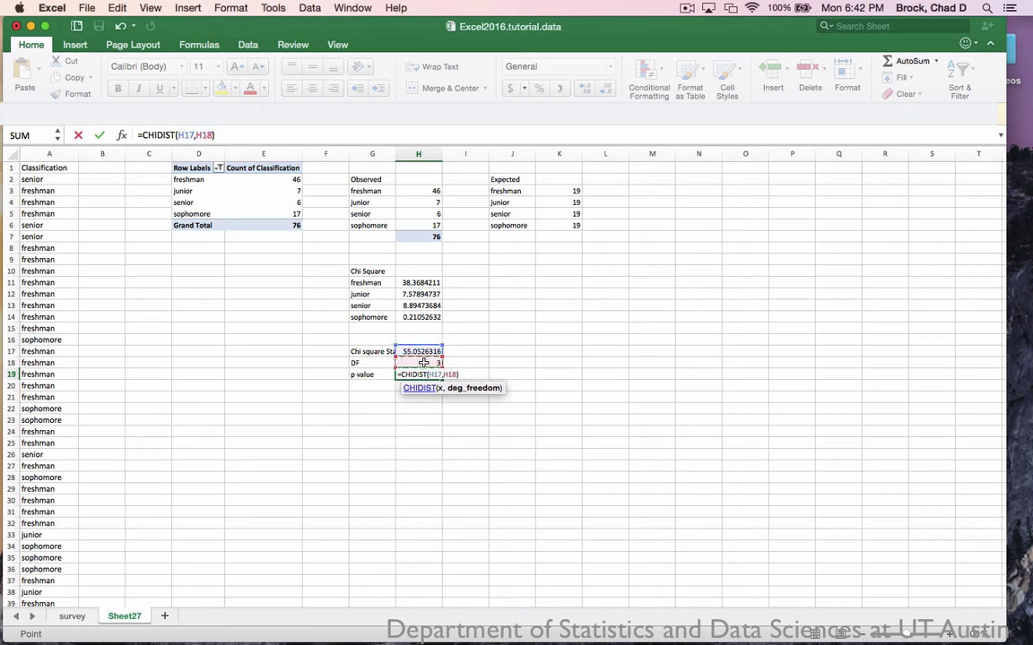
{"action": "key", "text": "Return"}
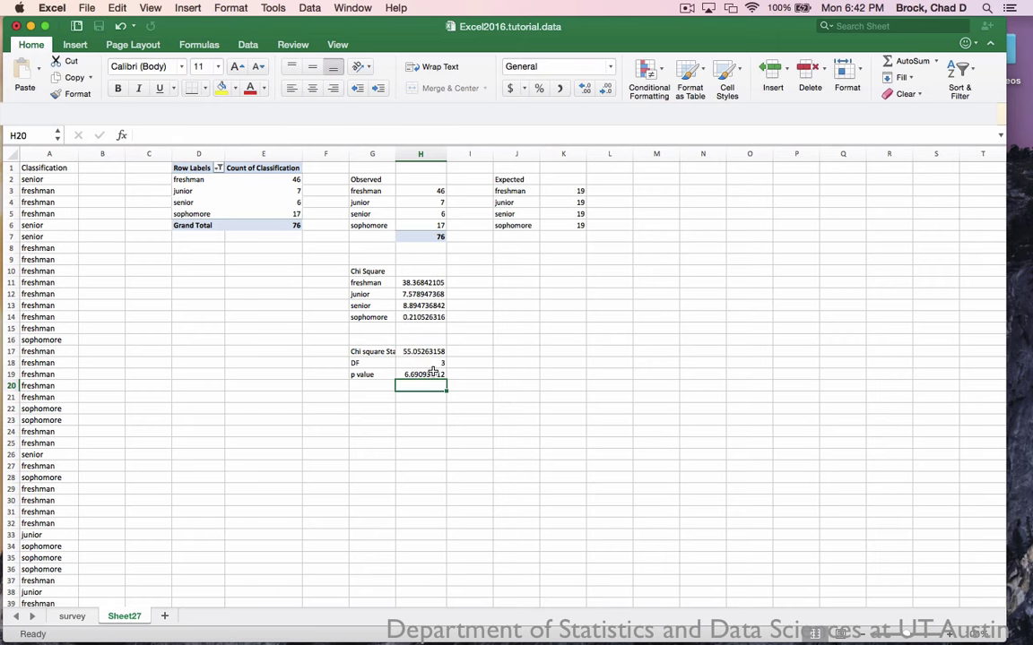
Enter the label p value in G22 for a second p value calculation
{"action": "left_click", "coordinate": [372, 410]}
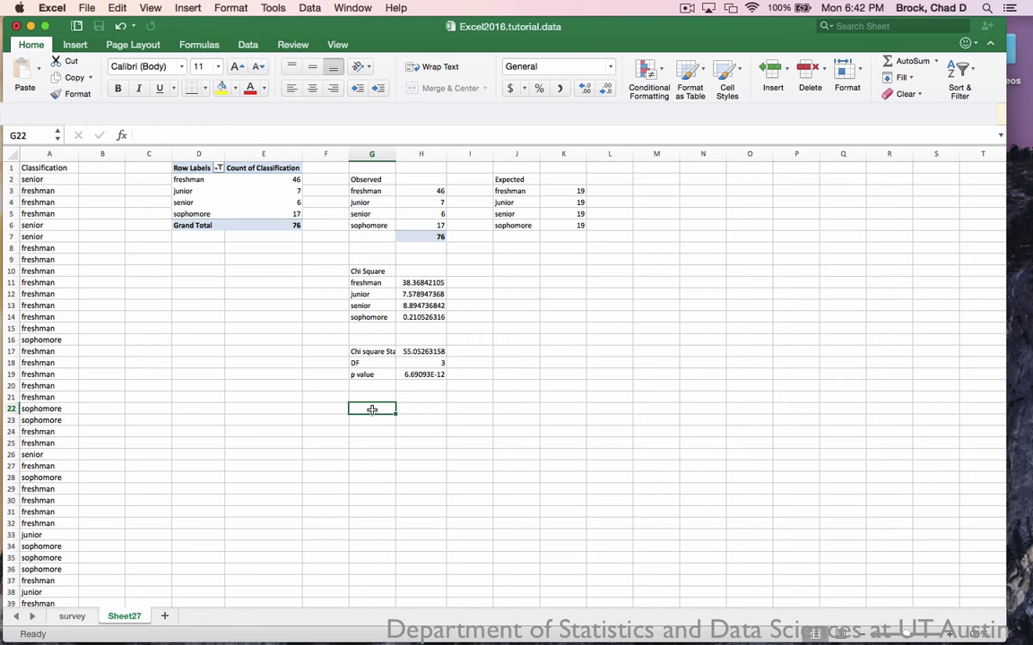
{"action": "type", "text": "p"}
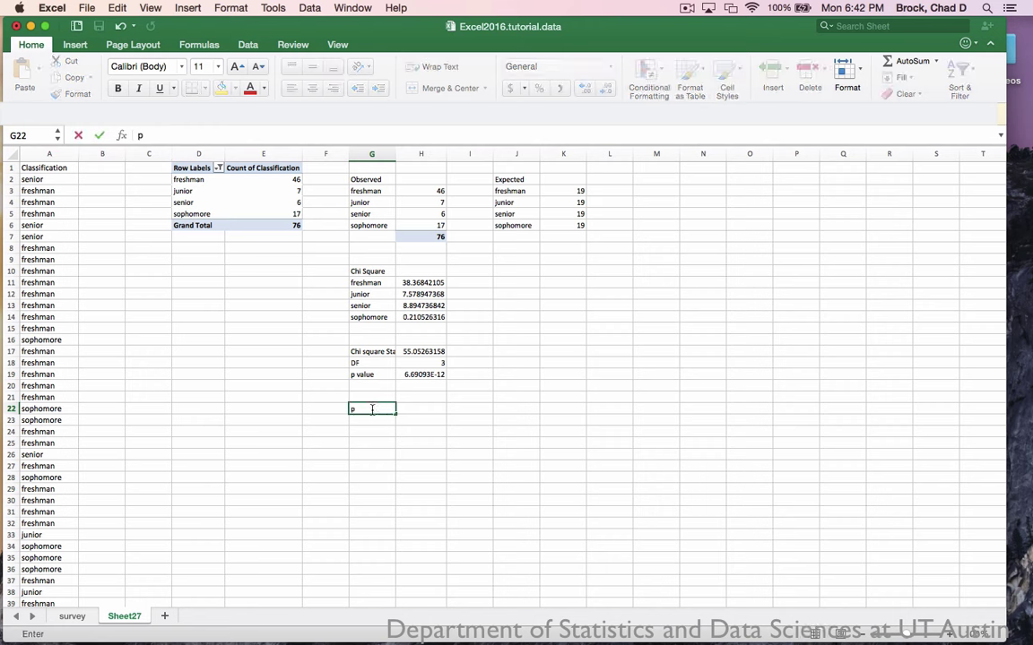
{"action": "type", "text": " value"}
Compute the p value in H22 with CHITEST, using observed counts H3:H6 and expected counts K3:K6
{"action": "left_click", "coordinate": [421, 408]}
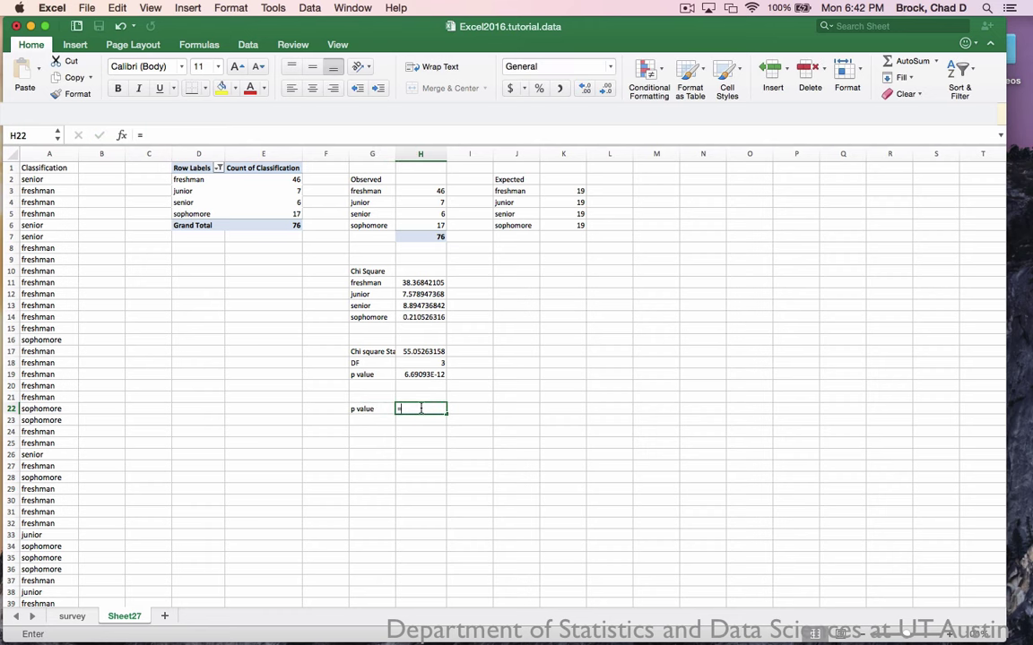
{"action": "type", "text": "="}
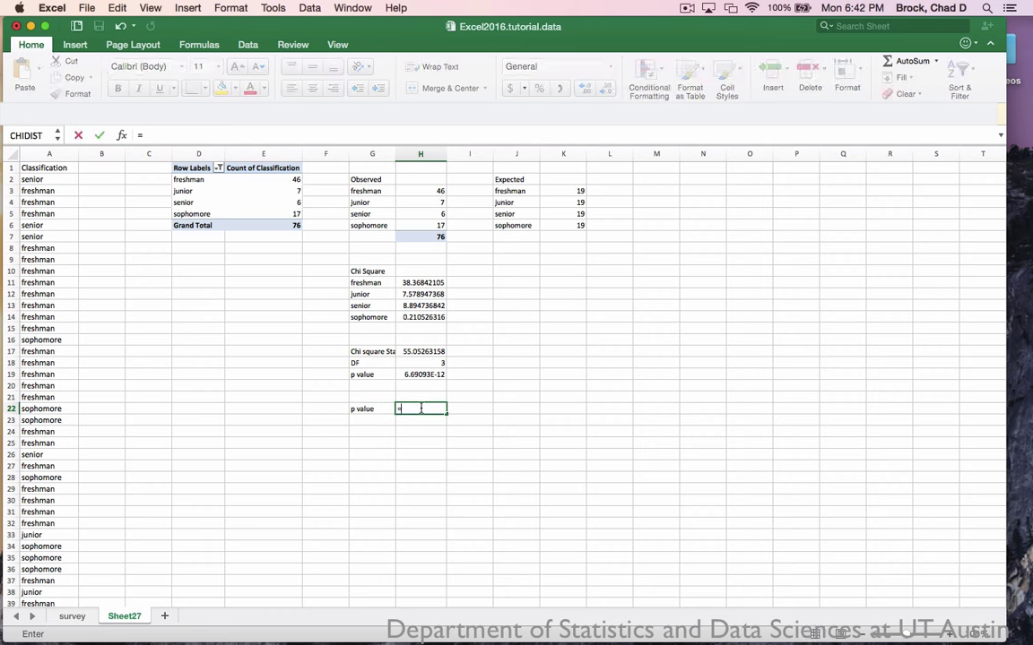
{"action": "type", "text": "CH"}
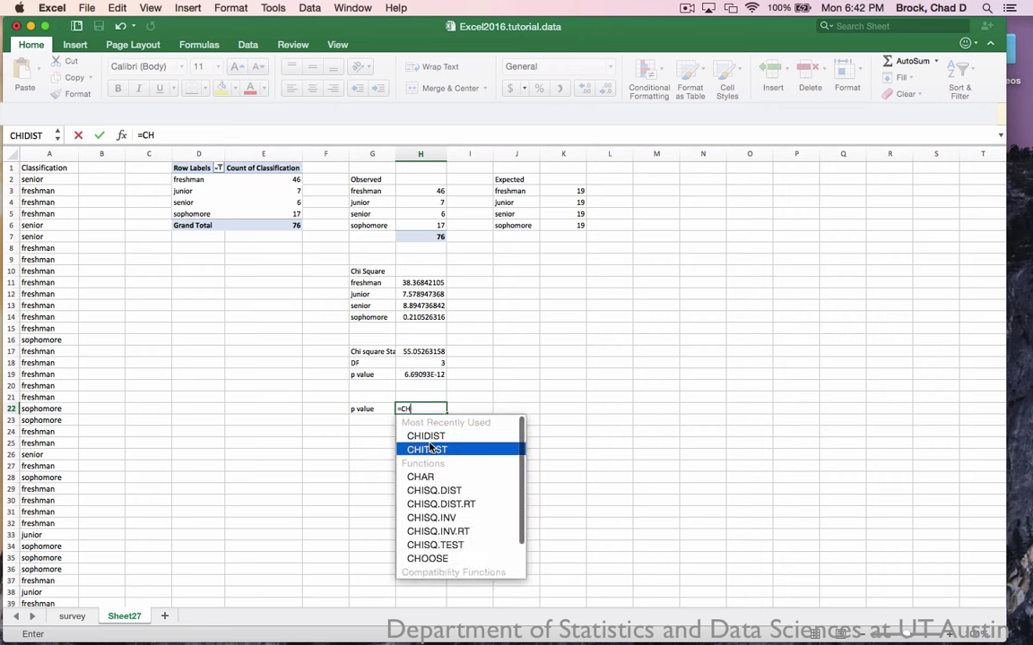
{"action": "double_click", "coordinate": [428, 450]}
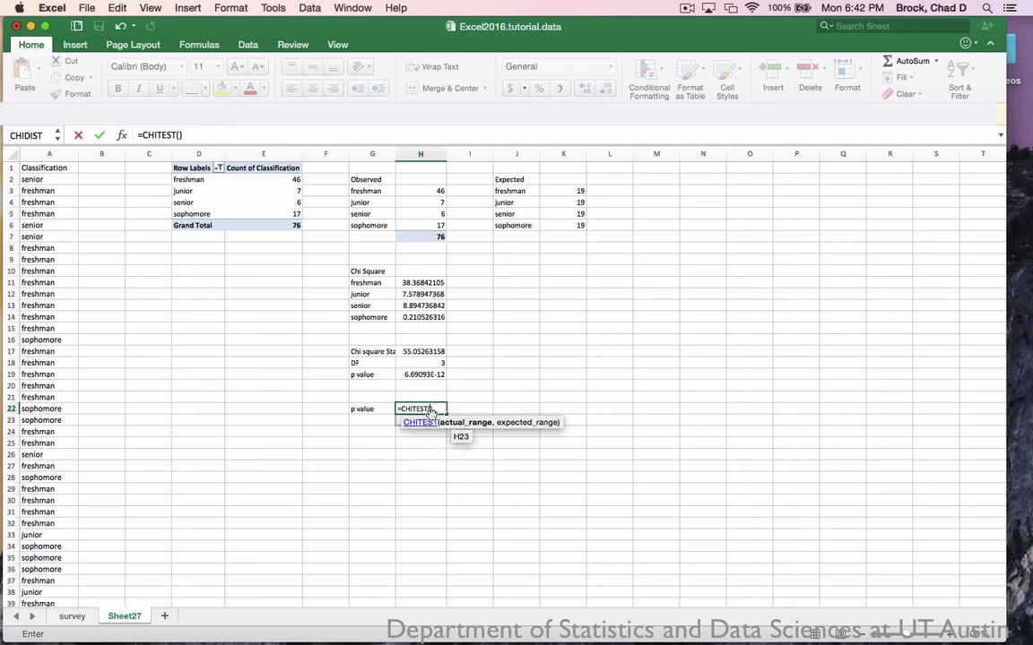
{"action": "left_click_drag", "start_coordinate": [416, 187], "coordinate": [417, 220]}
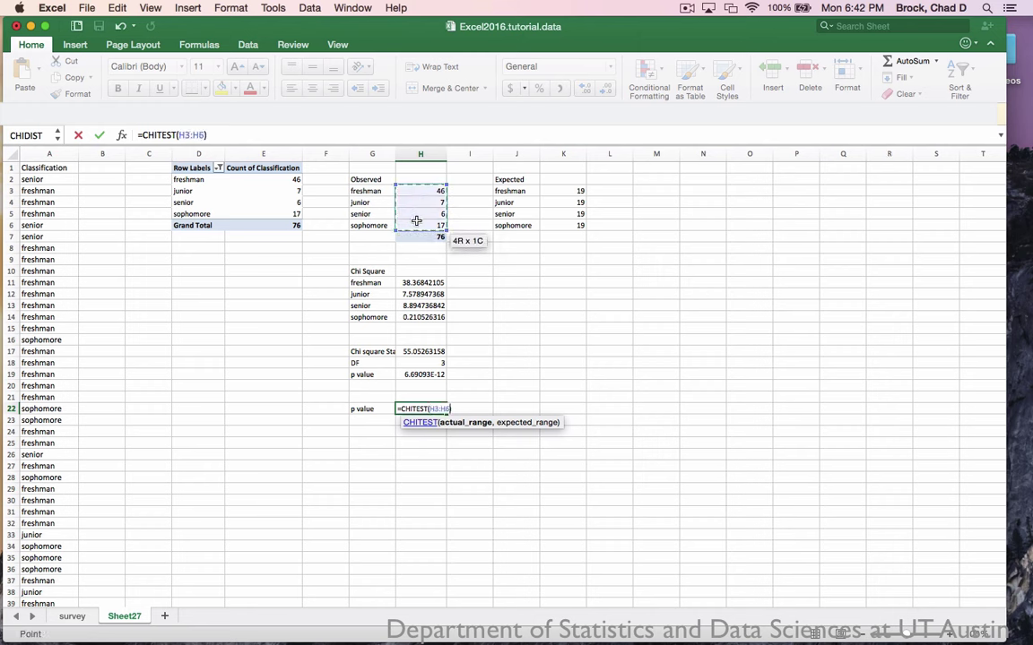
{"action": "type", "text": ","}
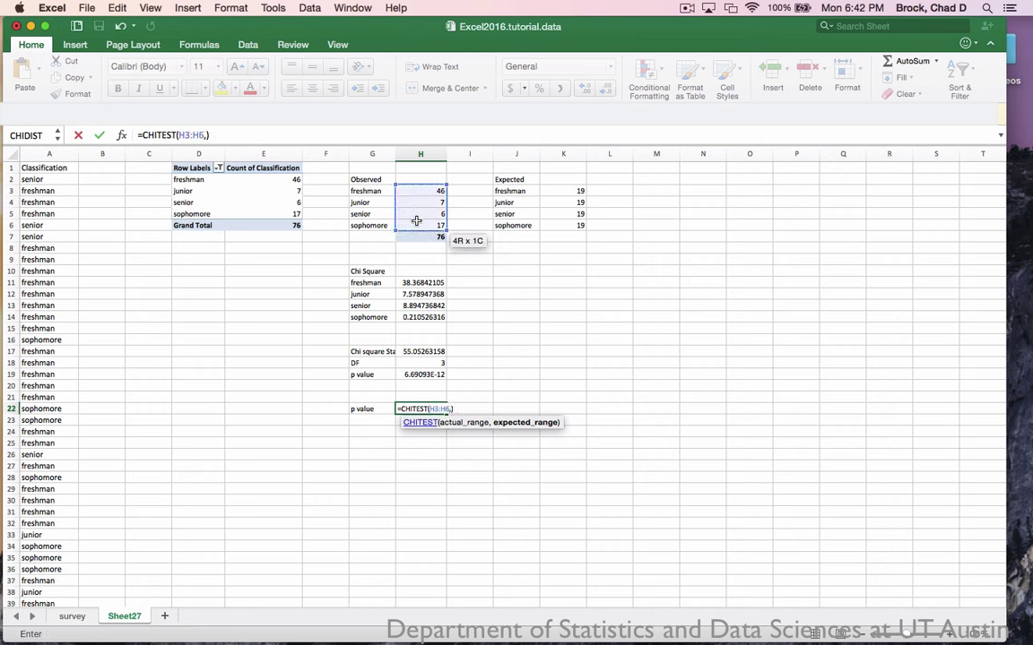
{"action": "left_click", "coordinate": [567, 194]}
{"action": "left_click_drag", "start_coordinate": [568, 193], "coordinate": [569, 224]}
{"action": "key", "text": "Return"}
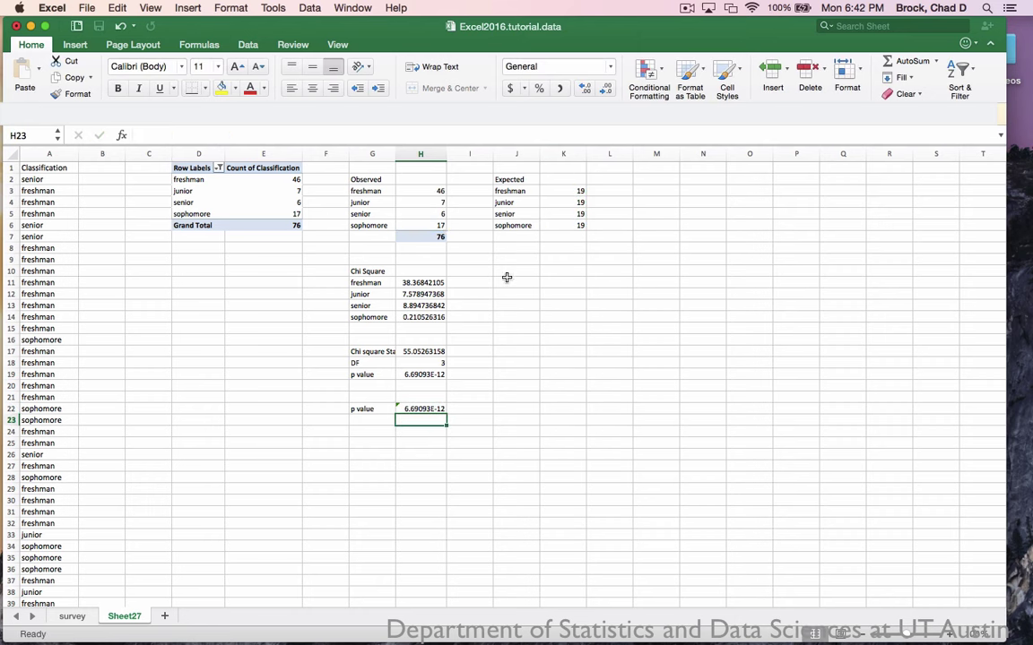